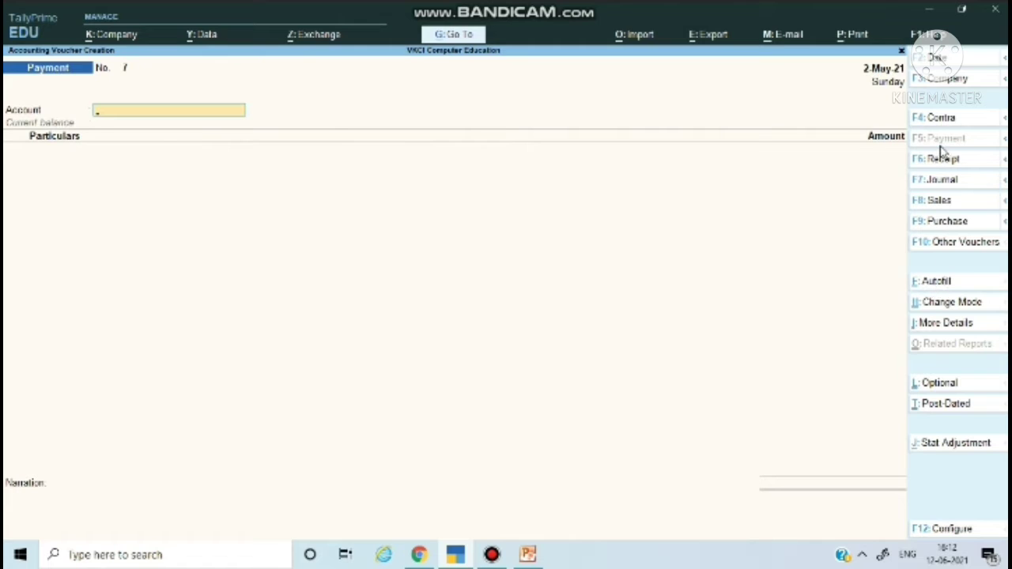
- Switch the payment voucher to Double Entry mode, then back to Single Entry mode
{"action": "left_click", "coordinate": [954, 306]}
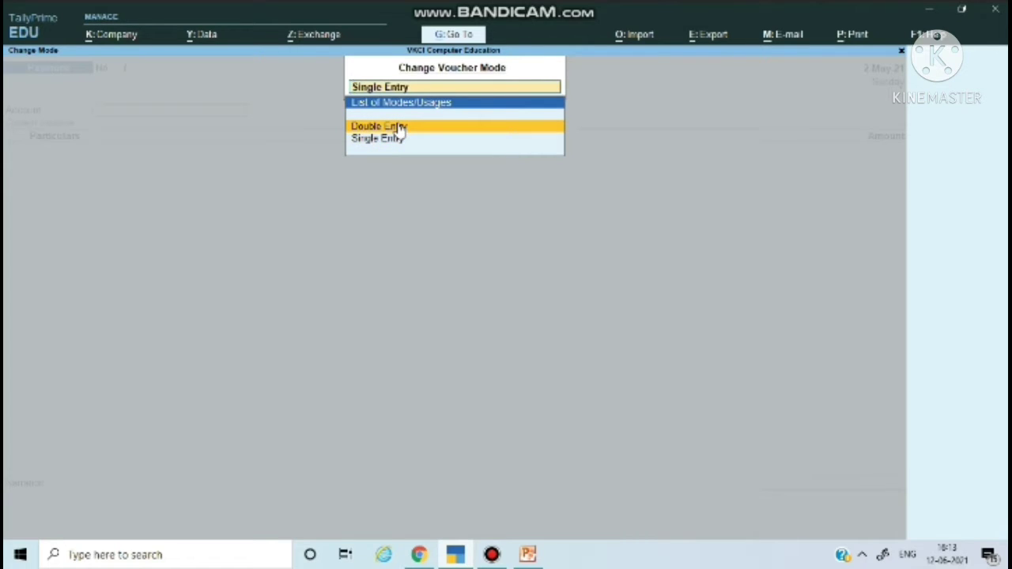
{"action": "left_click", "coordinate": [400, 129]}
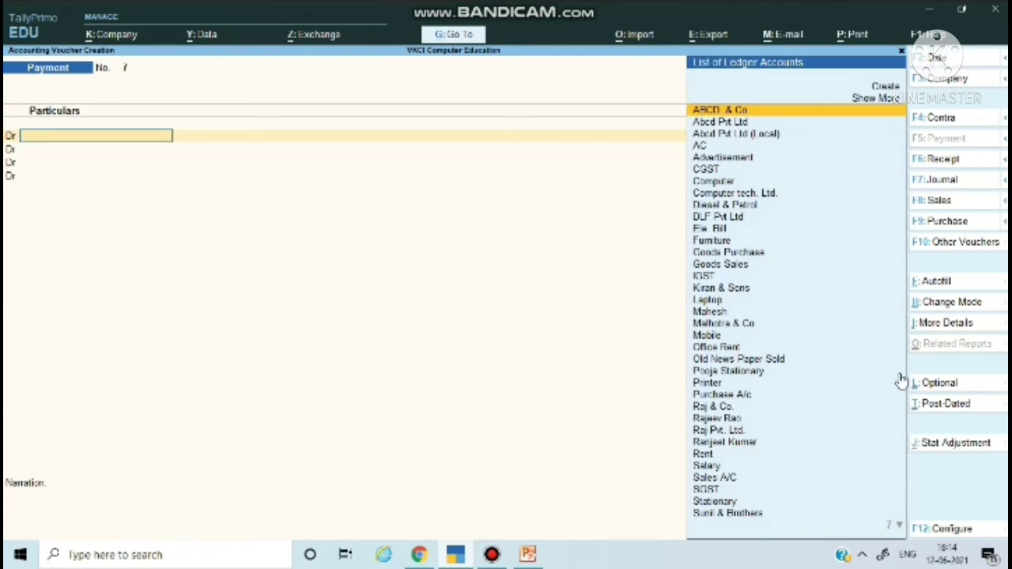
{"action": "left_click", "coordinate": [946, 306]}
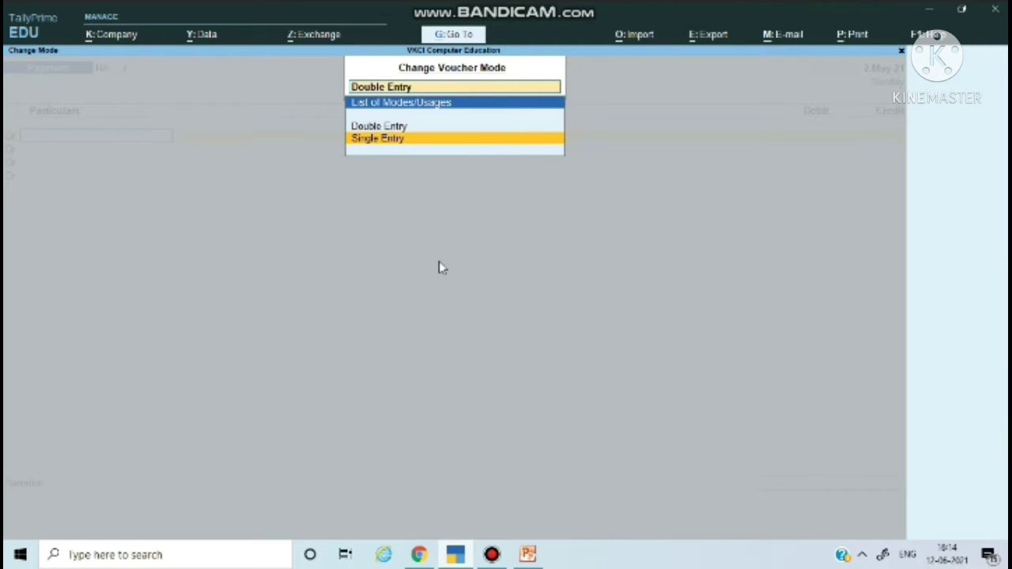
{"action": "key", "text": "Return"}
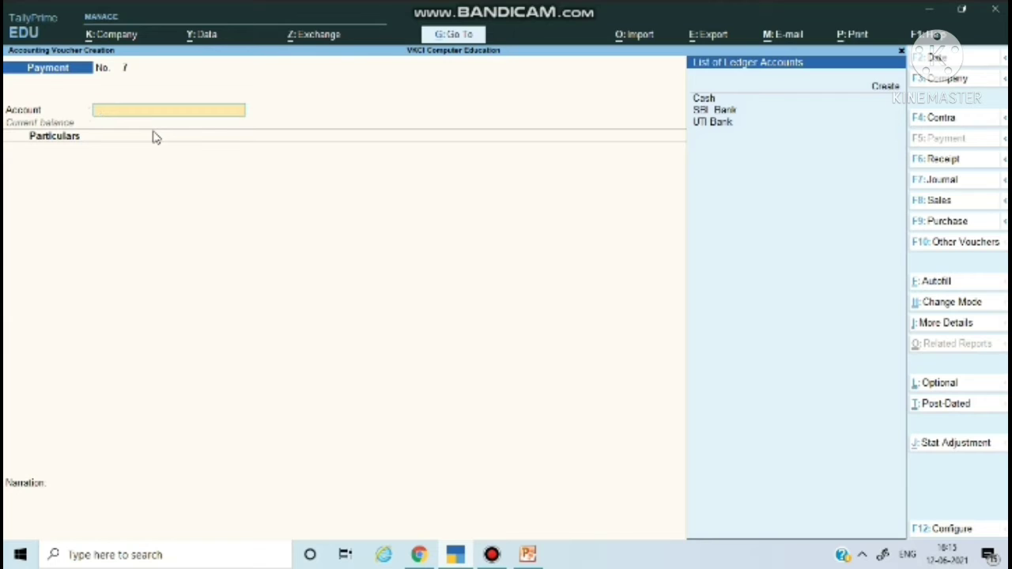
- Set Cash as the account the payment voucher is paid from
{"action": "key", "text": "Down"}
{"action": "key", "text": "Down"}
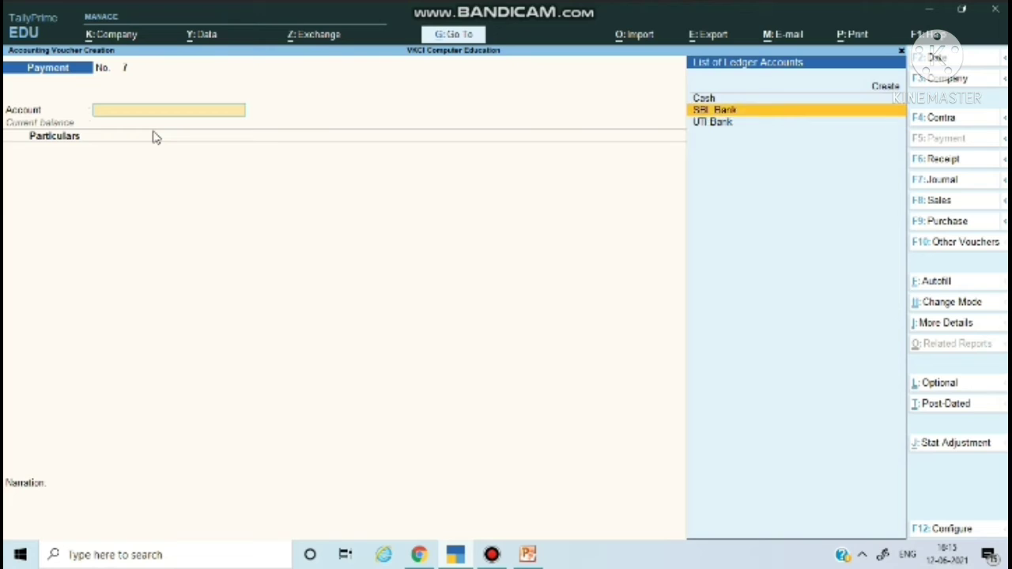
{"action": "key", "text": "Up"}
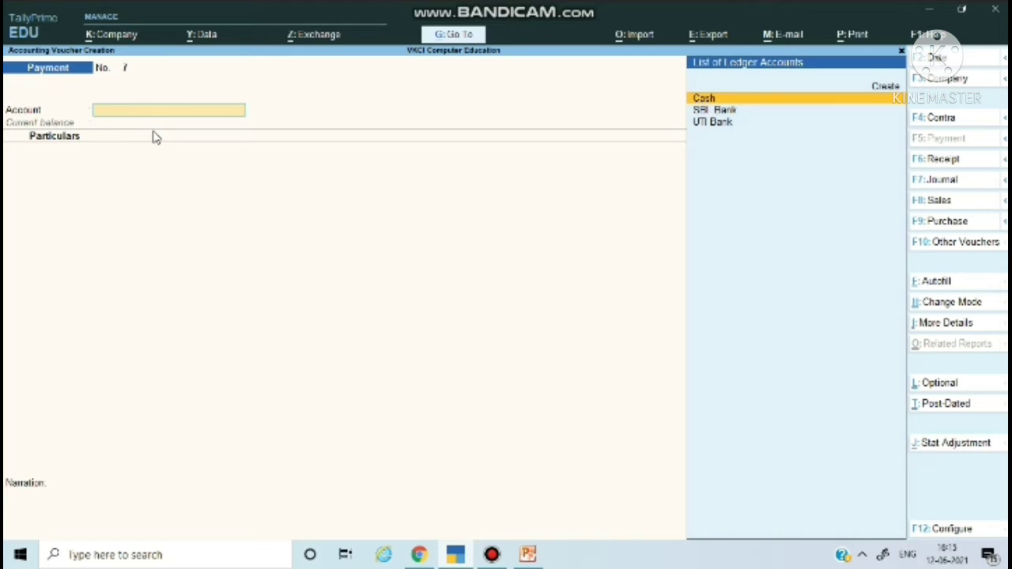
{"action": "key", "text": "Down"}
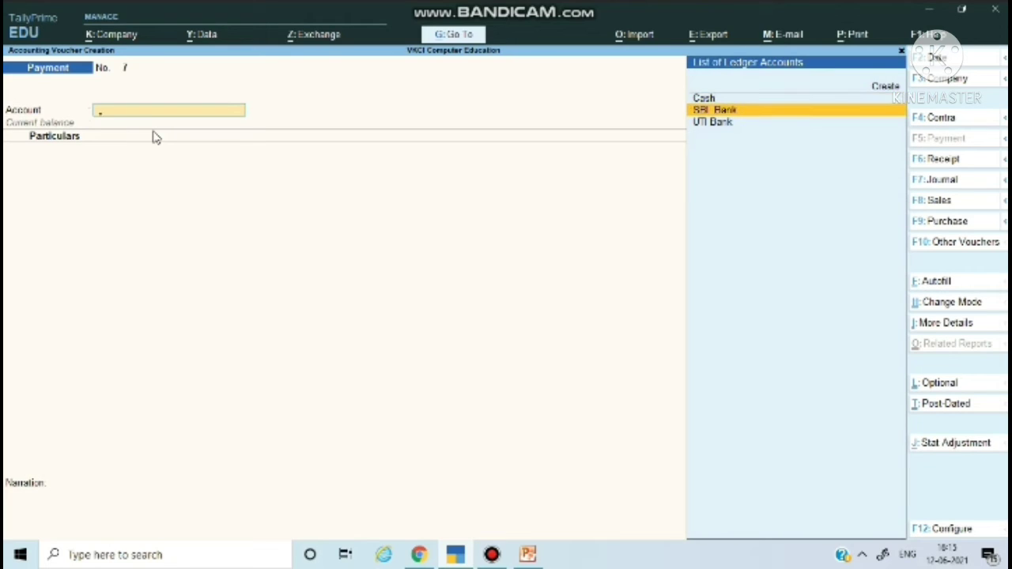
{"action": "key", "text": "Up"}
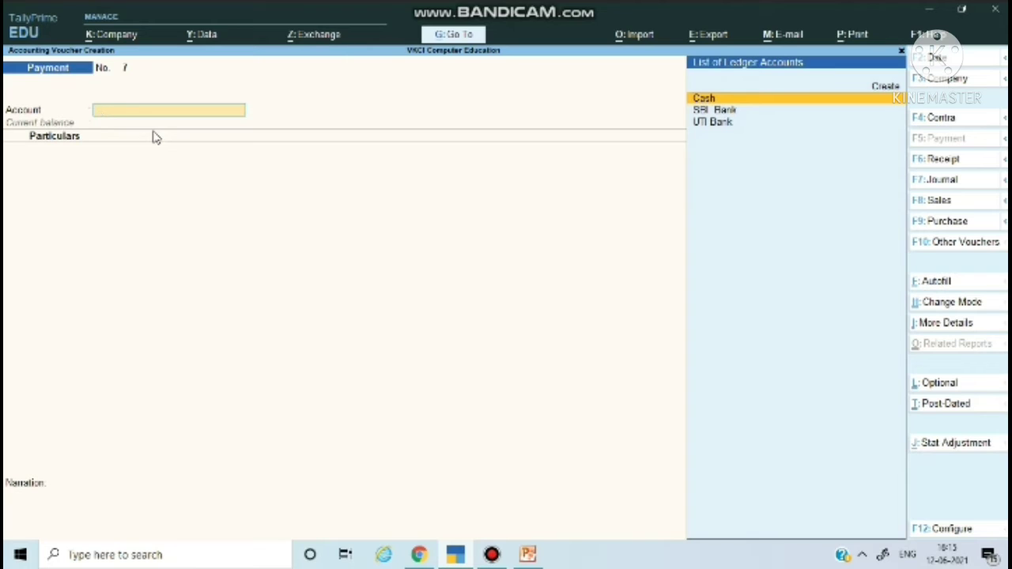
{"action": "key", "text": "Return"}
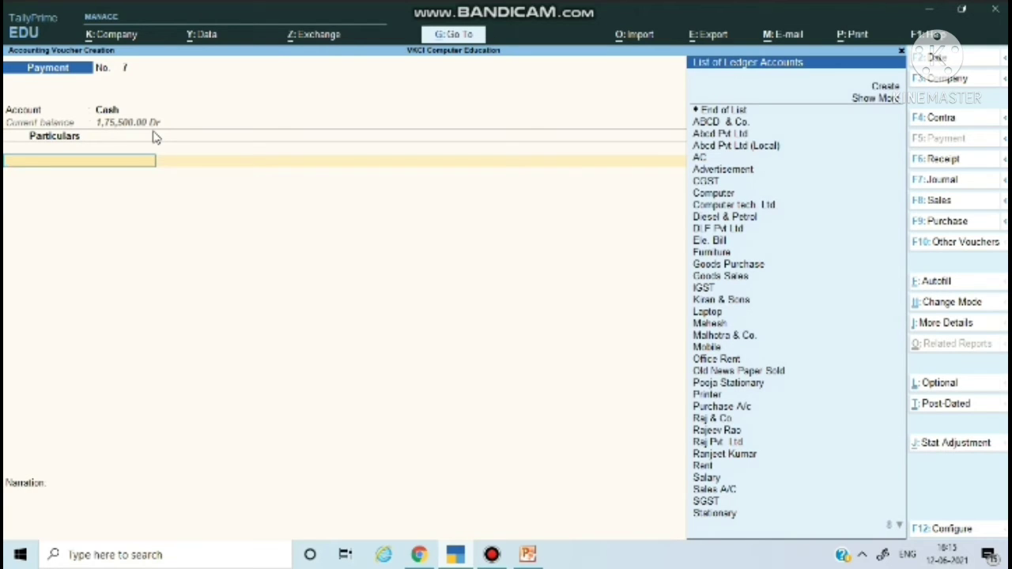
- Add the Ele. Bill ledger to the payment particulars with an amount of 1200
{"action": "key", "text": "Down"}
{"action": "key", "text": "Down"}
{"action": "key", "text": "Down"}
{"action": "key", "text": "Down"}
{"action": "key", "text": "Down"}
{"action": "key", "text": "Down"}
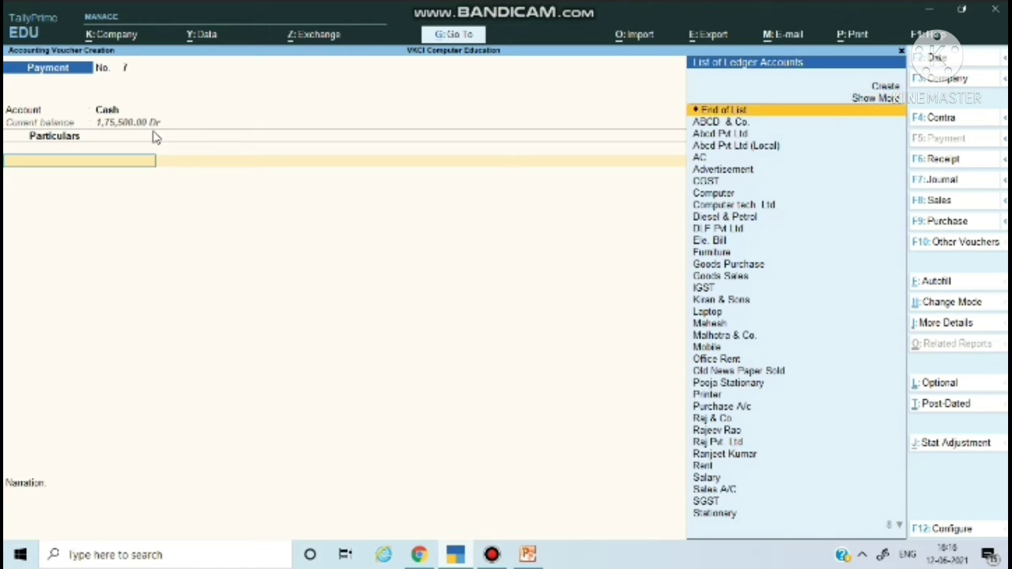
{"action": "key", "text": "Down"}
{"action": "key", "text": "Down"}
{"action": "key", "text": "Down"}
{"action": "key", "text": "Down"}
{"action": "key", "text": "Down"}
{"action": "key", "text": "Down"}
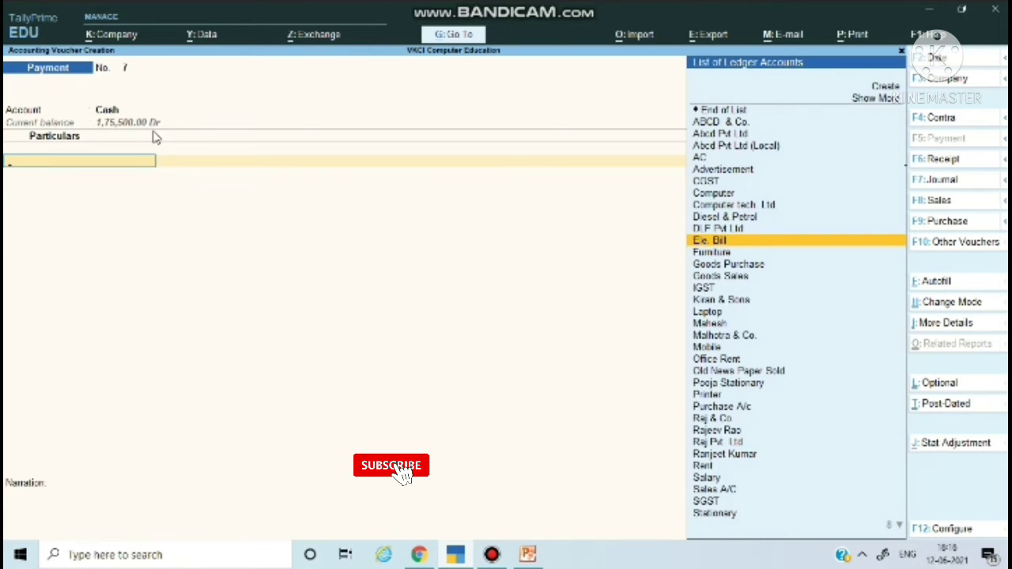
{"action": "key", "text": "Return"}
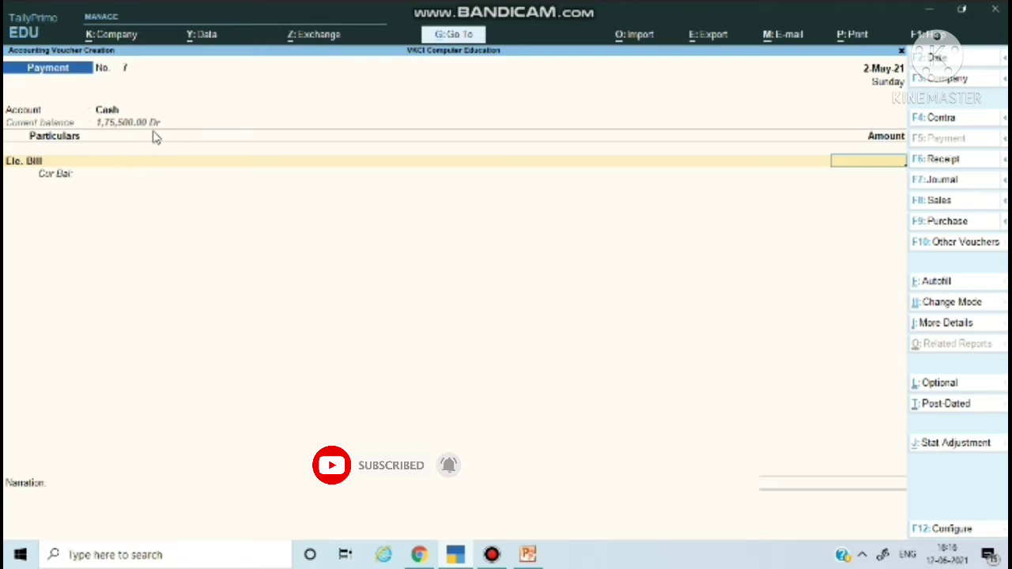
{"action": "type", "text": "1200"}
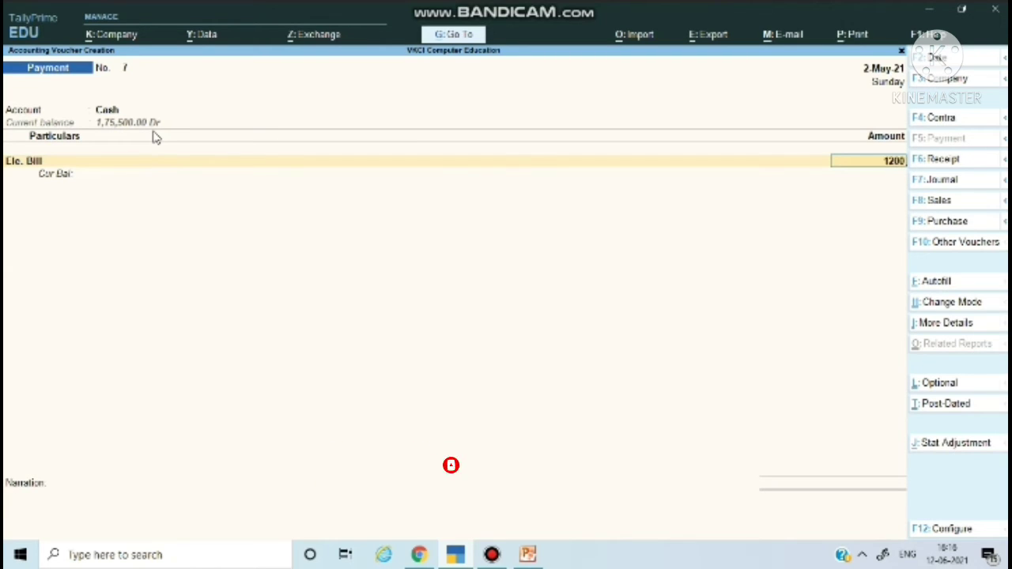
{"action": "key", "text": "Return"}
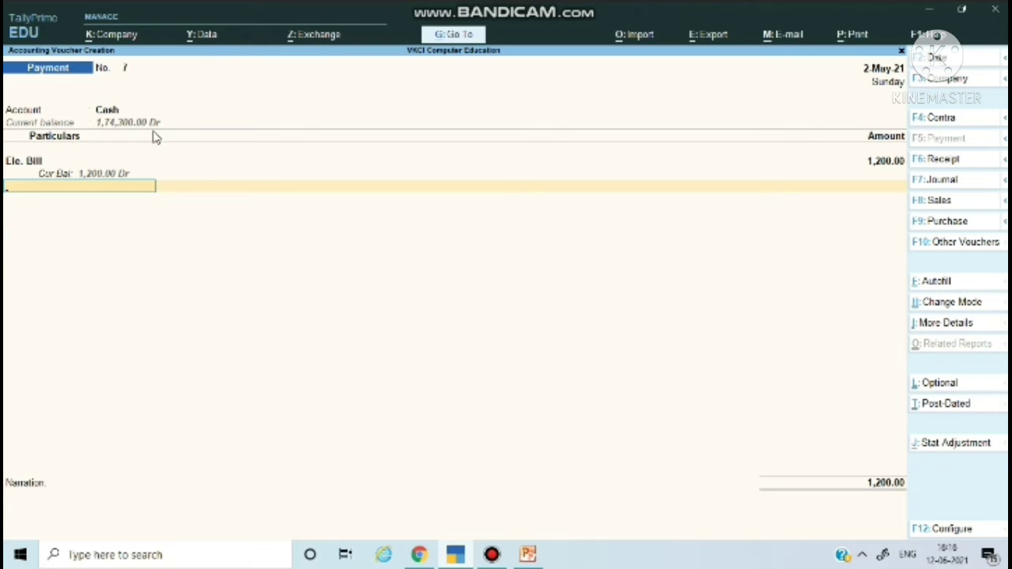
- Add the Office Rent ledger as the second payment line with an amount of 12000
{"action": "key", "text": "Down"}
{"action": "key", "text": "Down"}
{"action": "key", "text": "Down"}
{"action": "key", "text": "Down"}
{"action": "key", "text": "Down"}
{"action": "key", "text": "Down"}
{"action": "key", "text": "Down"}
{"action": "key", "text": "Down"}
{"action": "key", "text": "Down"}
{"action": "key", "text": "Down"}
{"action": "key", "text": "Down"}
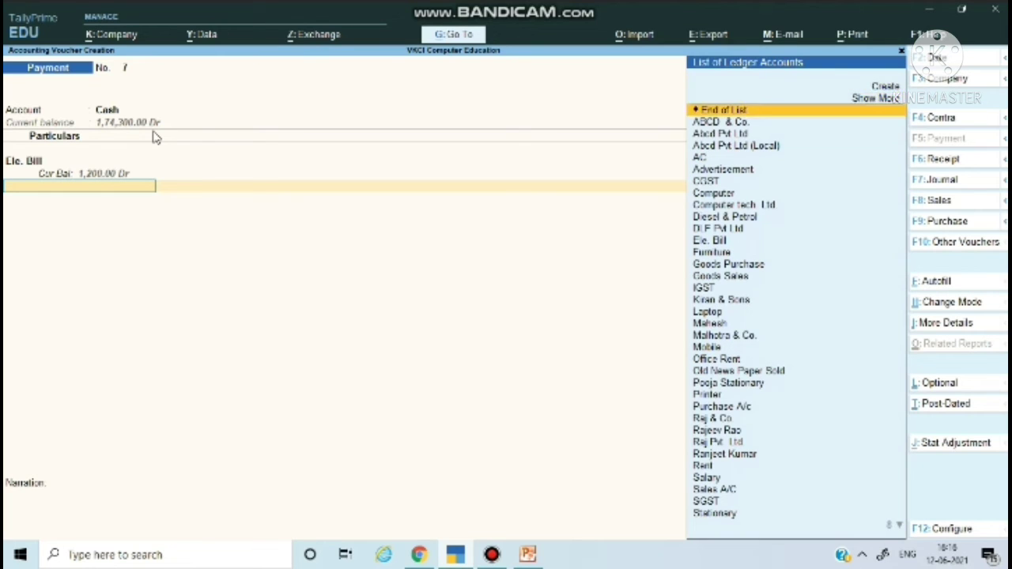
{"action": "key", "text": "Down"}
{"action": "key", "text": "Down"}
{"action": "key", "text": "Down"}
{"action": "key", "text": "Down"}
{"action": "key", "text": "Down"}
{"action": "key", "text": "Down"}
{"action": "key", "text": "Down"}
{"action": "key", "text": "Down"}
{"action": "key", "text": "Down"}
{"action": "key", "text": "Down"}
{"action": "key", "text": "Down"}
{"action": "key", "text": "Down"}
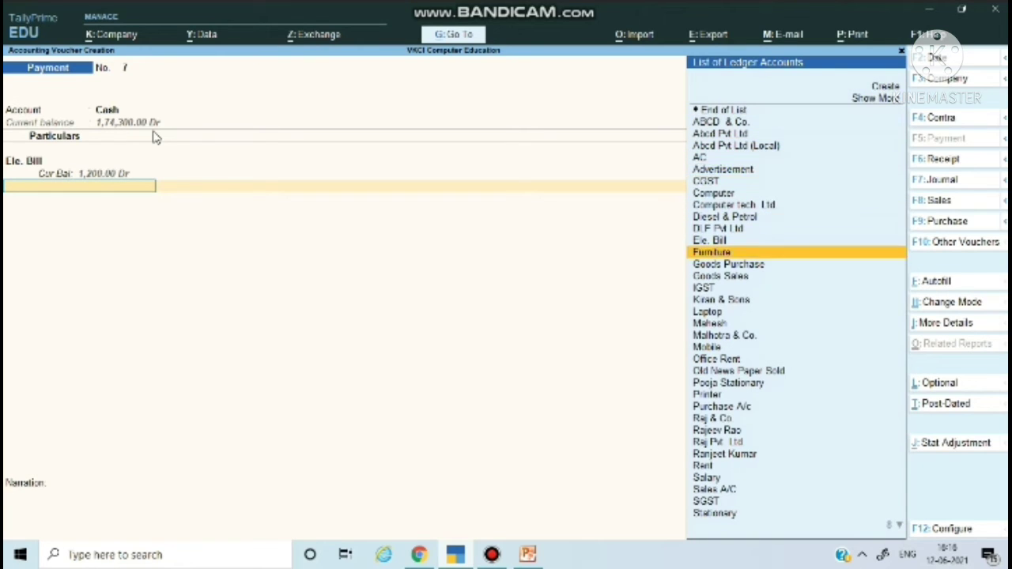
{"action": "key", "text": "Up"}
{"action": "key", "text": "Down"}
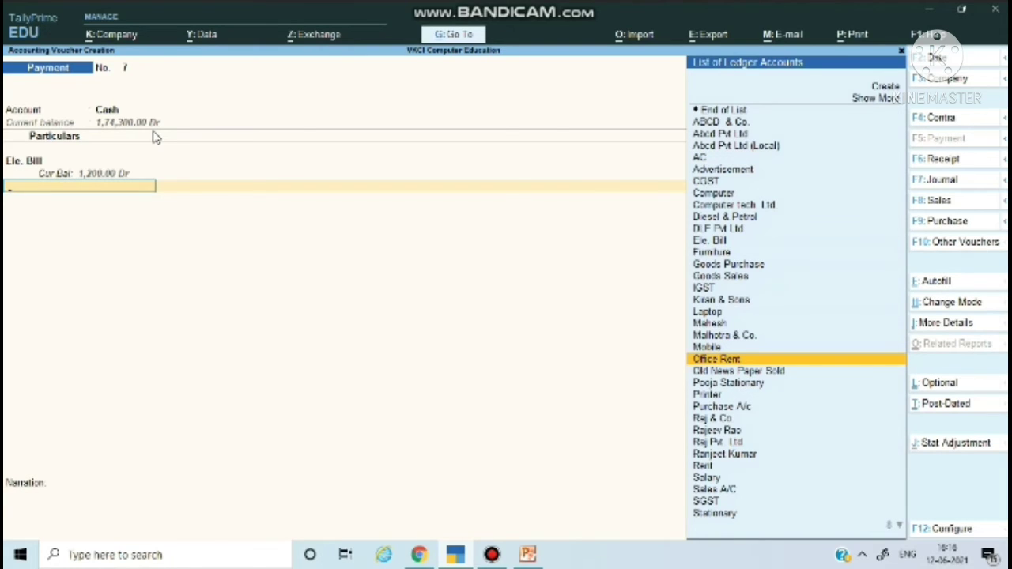
{"action": "key", "text": "Return"}
{"action": "type", "text": "120000"}
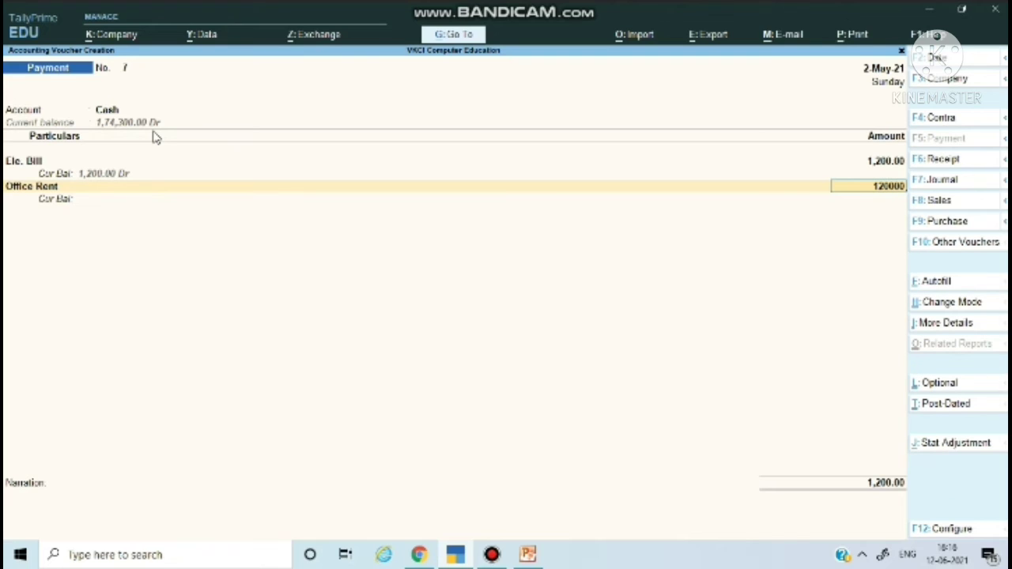
{"action": "key", "text": "BackSpace"}
{"action": "key", "text": "Return"}
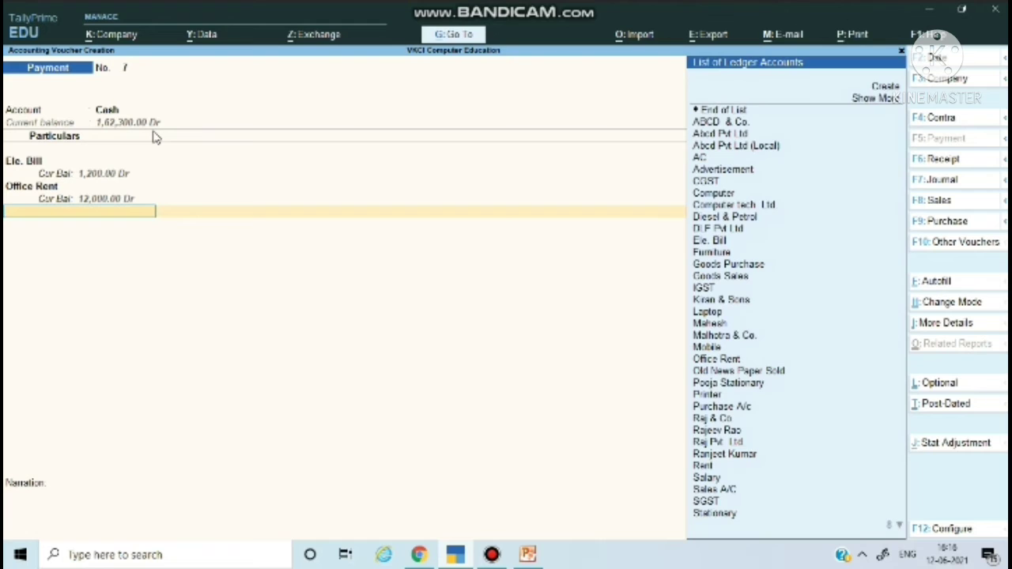
- Add the Salary ledger as the third payment line with an amount of 10000
{"action": "key", "text": "Down"}
{"action": "key", "text": "Down"}
{"action": "key", "text": "Down"}
{"action": "key", "text": "Down"}
{"action": "key", "text": "Down"}
{"action": "key", "text": "Down"}
{"action": "key", "text": "Down"}
{"action": "key", "text": "Down"}
{"action": "key", "text": "Down"}
{"action": "key", "text": "Down"}
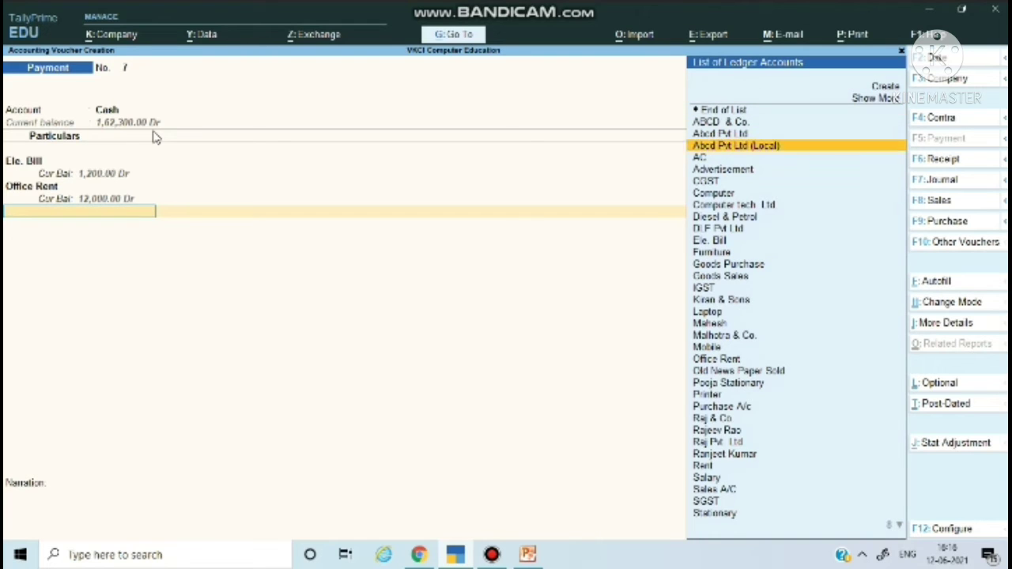
{"action": "key", "text": "Down"}
{"action": "key", "text": "Down"}
{"action": "key", "text": "Down"}
{"action": "key", "text": "Down"}
{"action": "key", "text": "Down"}
{"action": "key", "text": "Down"}
{"action": "key", "text": "Down"}
{"action": "key", "text": "Down"}
{"action": "key", "text": "Down"}
{"action": "key", "text": "Down"}
{"action": "key", "text": "Down"}
{"action": "key", "text": "Down"}
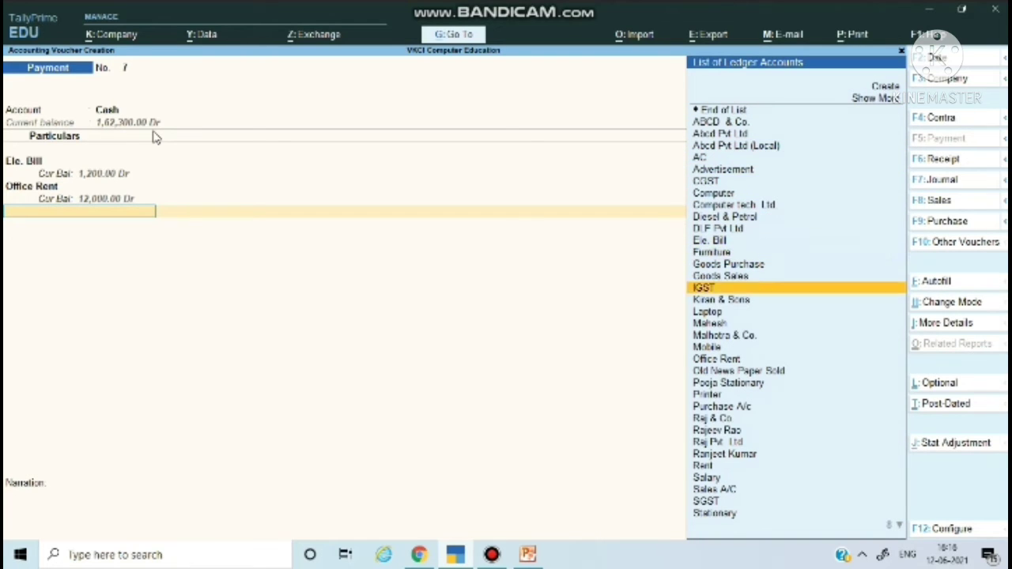
{"action": "key", "text": "Down"}
{"action": "key", "text": "Down"}
{"action": "key", "text": "Down"}
{"action": "key", "text": "Down"}
{"action": "key", "text": "Down"}
{"action": "key", "text": "Down"}
{"action": "key", "text": "Down"}
{"action": "key", "text": "Down"}
{"action": "key", "text": "Down"}
{"action": "key", "text": "Down"}
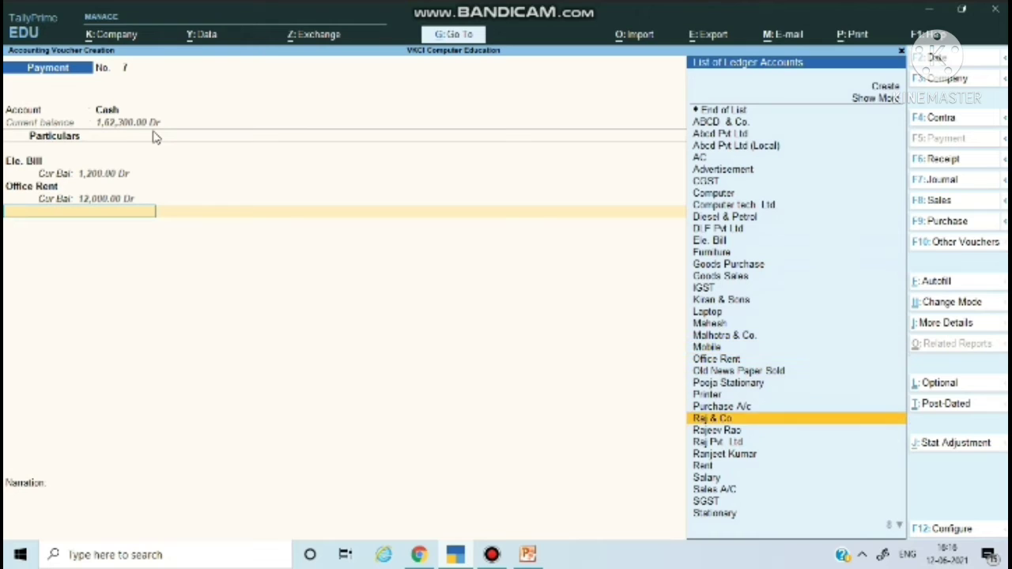
{"action": "key", "text": "Down"}
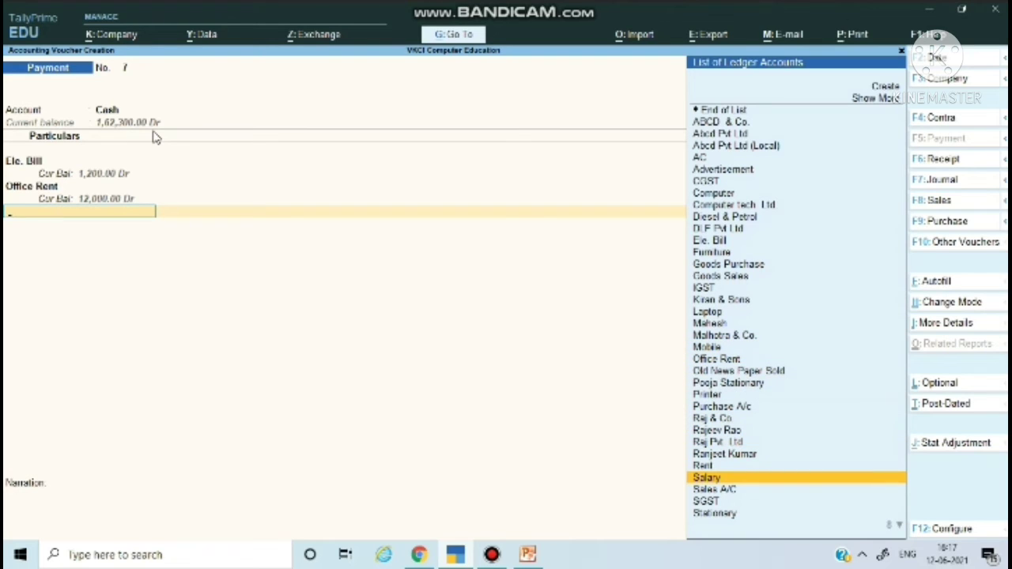
{"action": "key", "text": "Return"}
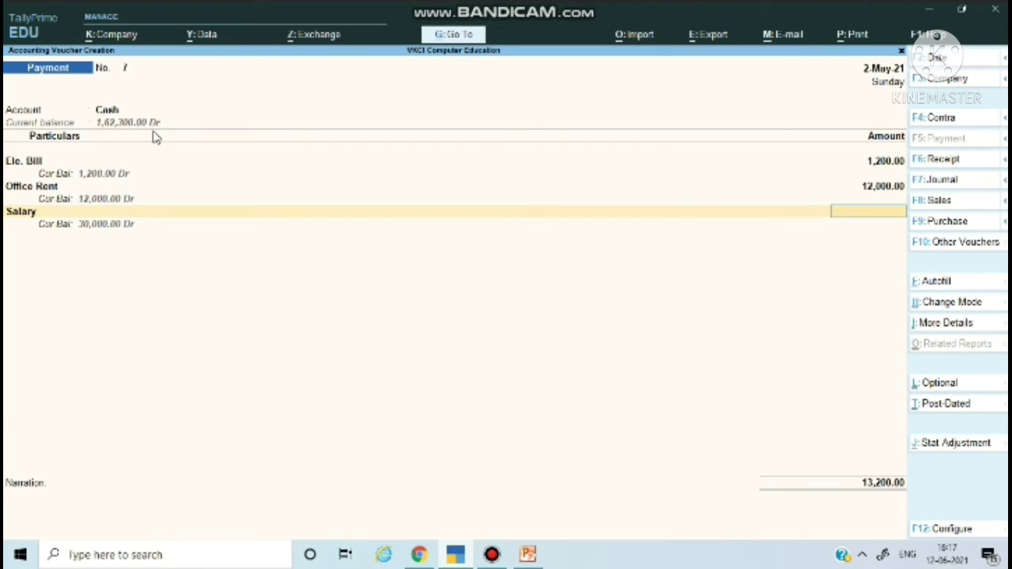
{"action": "type", "text": "10000"}
{"action": "key", "text": "Return"}
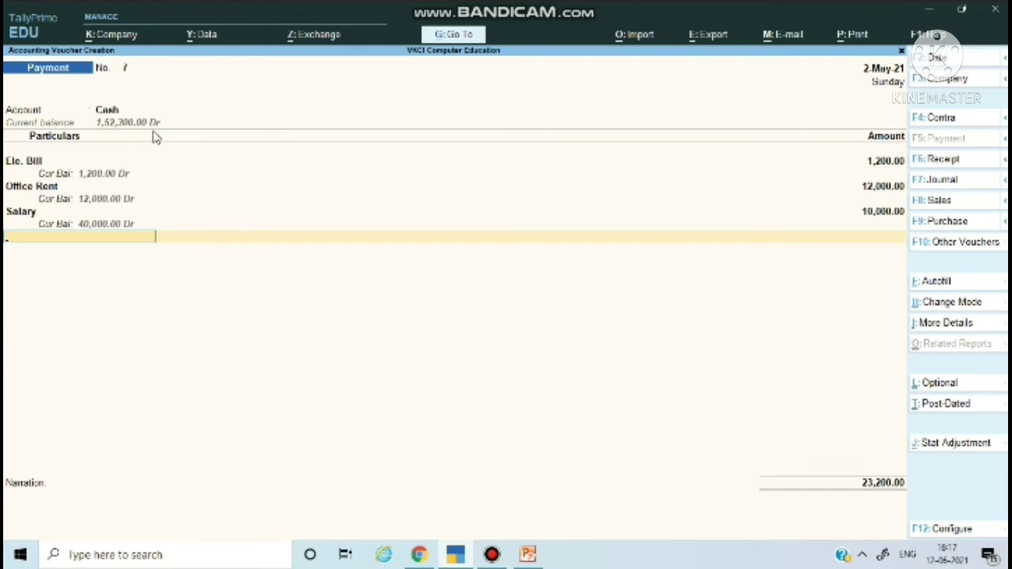
{"action": "key", "text": "Return"}
{"action": "key", "text": "BackSpace"}
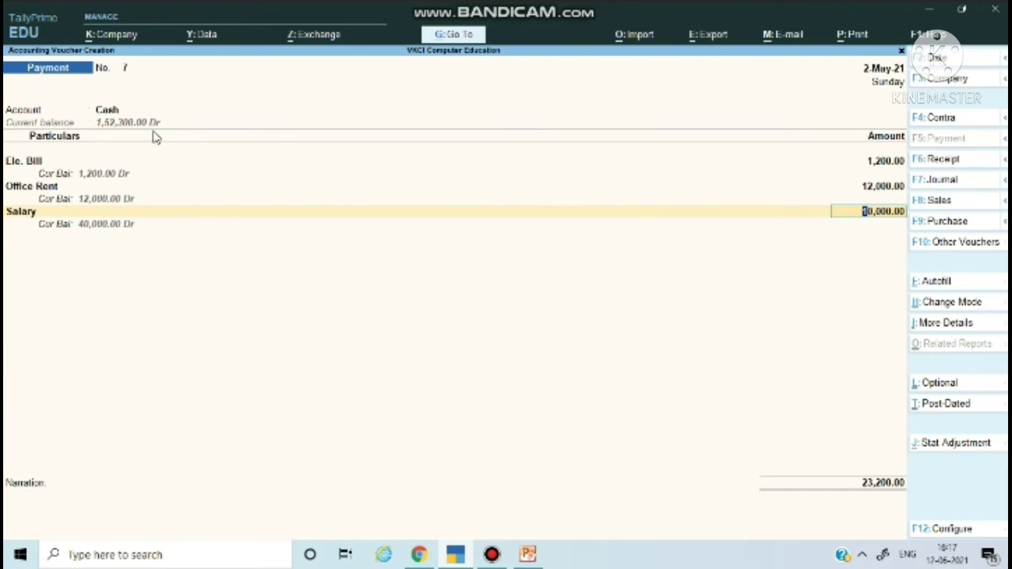
{"action": "key", "text": "Return"}
- Add the Stationary ledger as the fourth payment line with an amount of 500
{"action": "key", "text": "Down"}
{"action": "key", "text": "Down"}
{"action": "key", "text": "Down"}
{"action": "key", "text": "Down"}
{"action": "key", "text": "Down"}
{"action": "key", "text": "Down"}
{"action": "key", "text": "Down"}
{"action": "key", "text": "Down"}
{"action": "key", "text": "Down"}
{"action": "key", "text": "Down"}
{"action": "key", "text": "Down"}
{"action": "key", "text": "Down"}
{"action": "key", "text": "Down"}
{"action": "key", "text": "Down"}
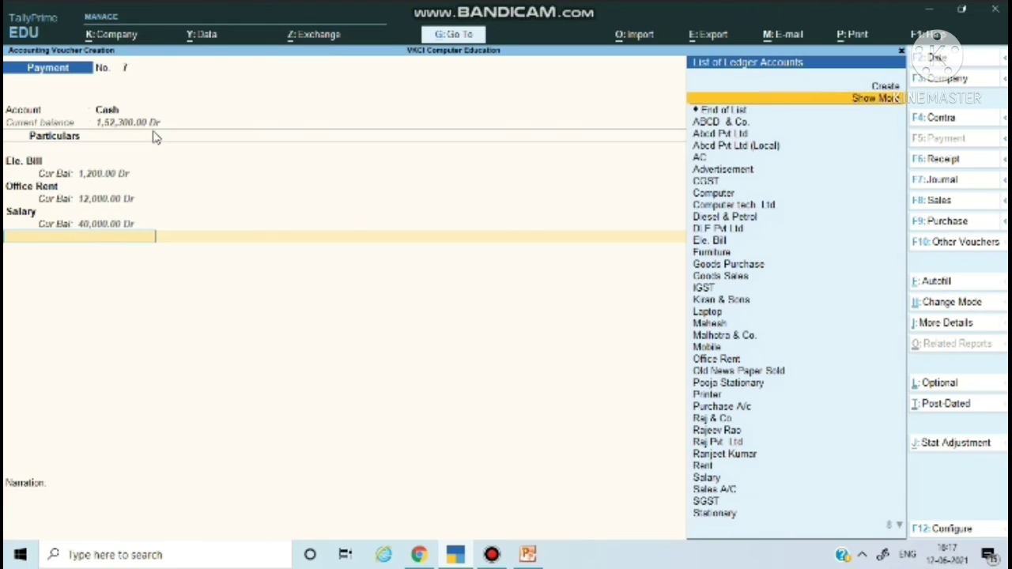
{"action": "key", "text": "Down"}
{"action": "key", "text": "Down"}
{"action": "key", "text": "Down"}
{"action": "key", "text": "Down"}
{"action": "key", "text": "Down"}
{"action": "key", "text": "Down"}
{"action": "key", "text": "Down"}
{"action": "key", "text": "Down"}
{"action": "key", "text": "Down"}
{"action": "key", "text": "Down"}
{"action": "key", "text": "Down"}
{"action": "key", "text": "Down"}
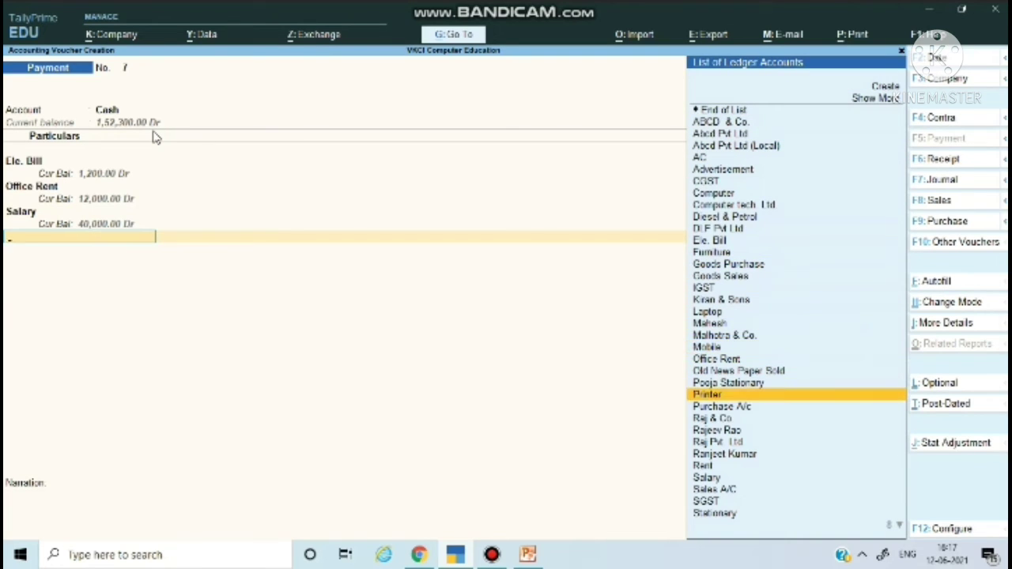
{"action": "key", "text": "Up"}
{"action": "key", "text": "Down"}
{"action": "key", "text": "Down"}
{"action": "key", "text": "Down"}
{"action": "key", "text": "Down"}
{"action": "key", "text": "Down"}
{"action": "key", "text": "Down"}
{"action": "key", "text": "Down"}
{"action": "key", "text": "Down"}
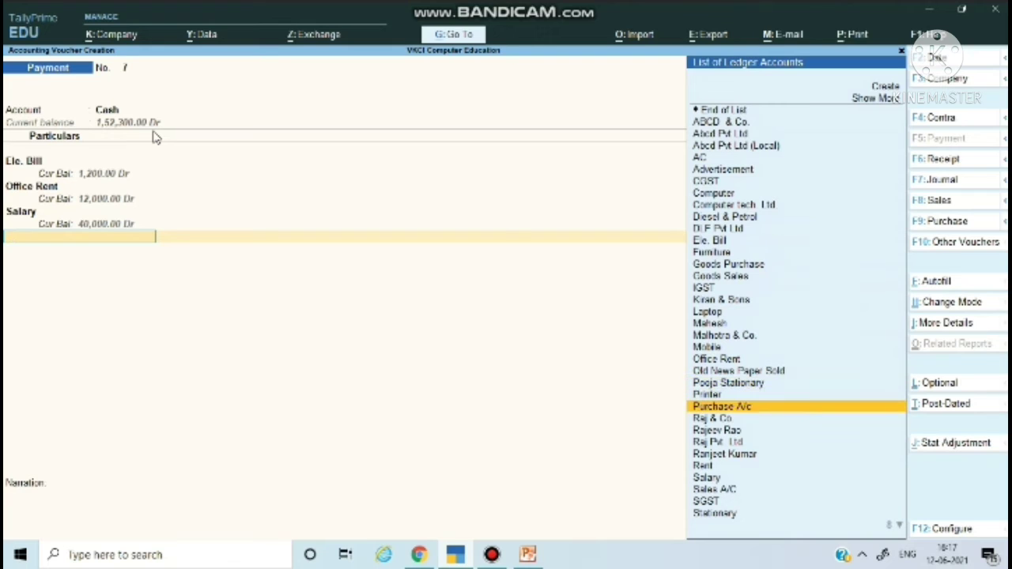
{"action": "key", "text": "Down"}
{"action": "key", "text": "Down"}
{"action": "key", "text": "Down"}
{"action": "key", "text": "Down"}
{"action": "key", "text": "Down"}
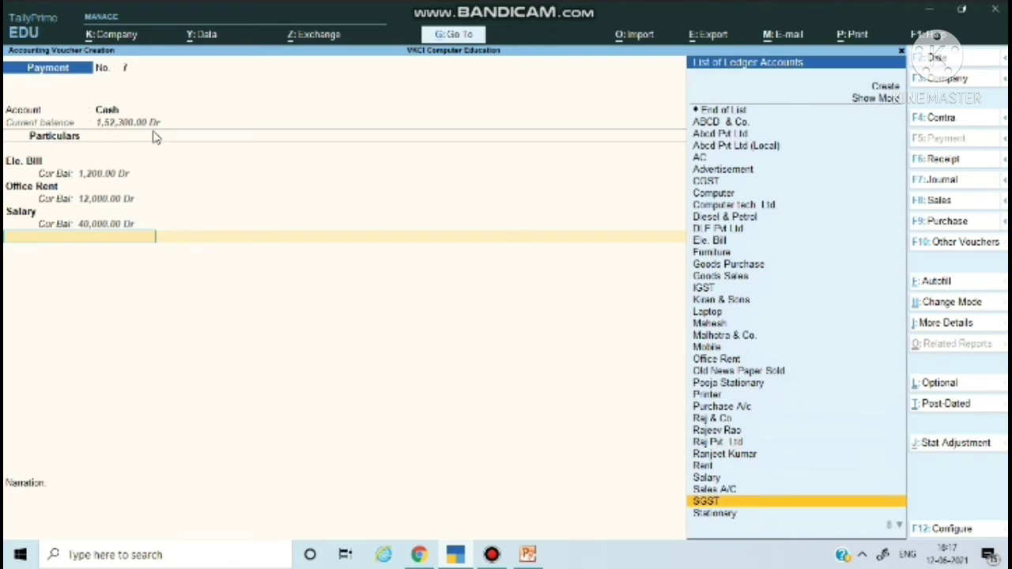
{"action": "key", "text": "Up"}
{"action": "key", "text": "Up"}
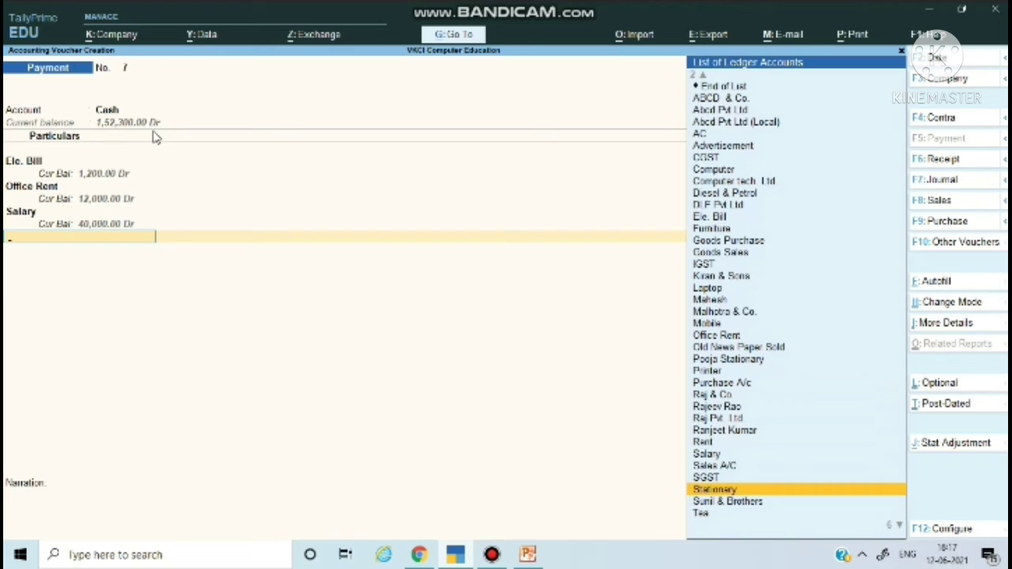
{"action": "key", "text": "Return"}
{"action": "type", "text": "500"}
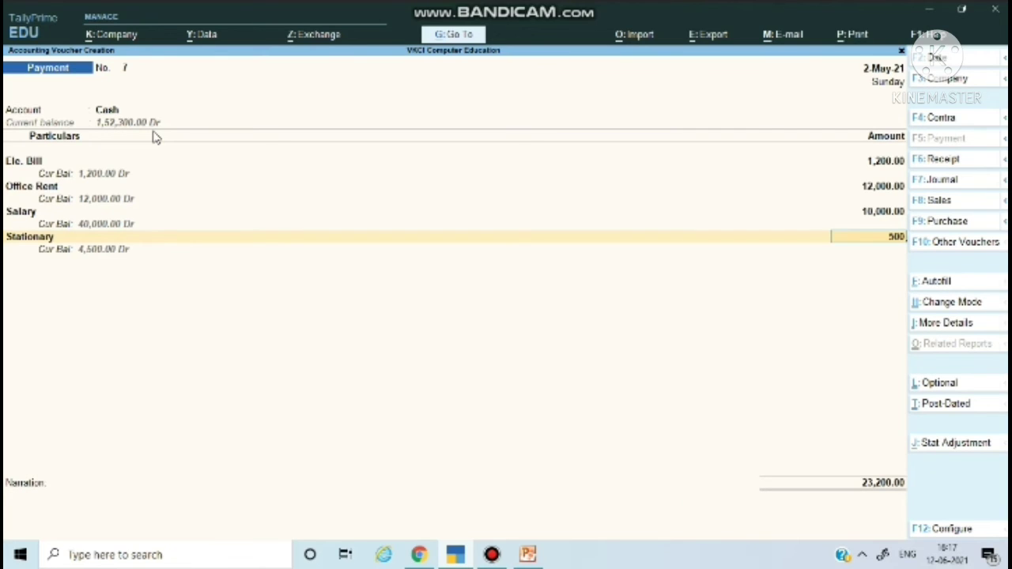
{"action": "key", "text": "Return"}
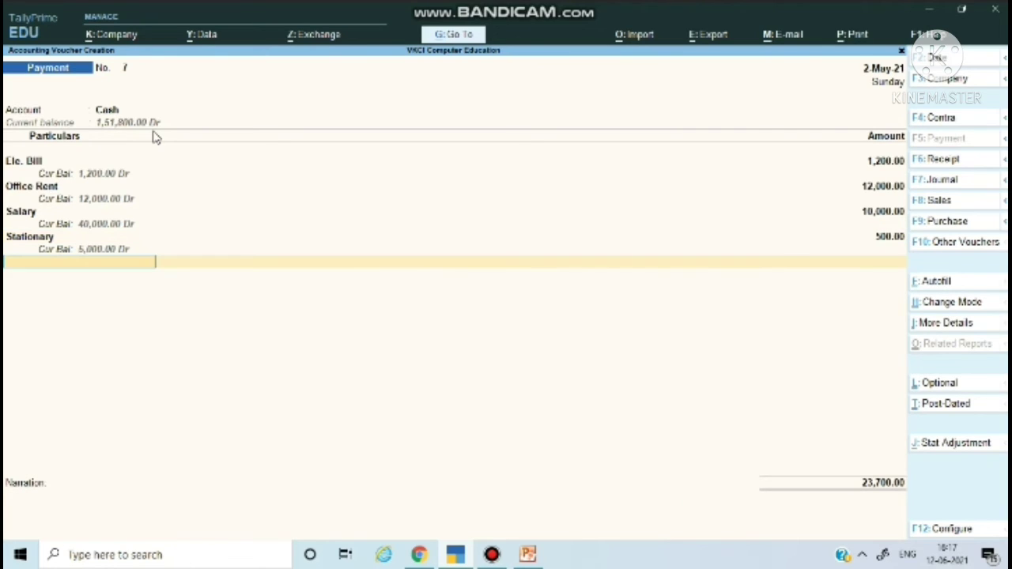
- Add the Tea ledger as the fifth payment line with an amount of 3500
{"action": "key", "text": "Down"}
{"action": "key", "text": "Down"}
{"action": "key", "text": "Down"}
{"action": "key", "text": "Down"}
{"action": "key", "text": "Down"}
{"action": "key", "text": "Down"}
{"action": "key", "text": "Down"}
{"action": "key", "text": "Down"}
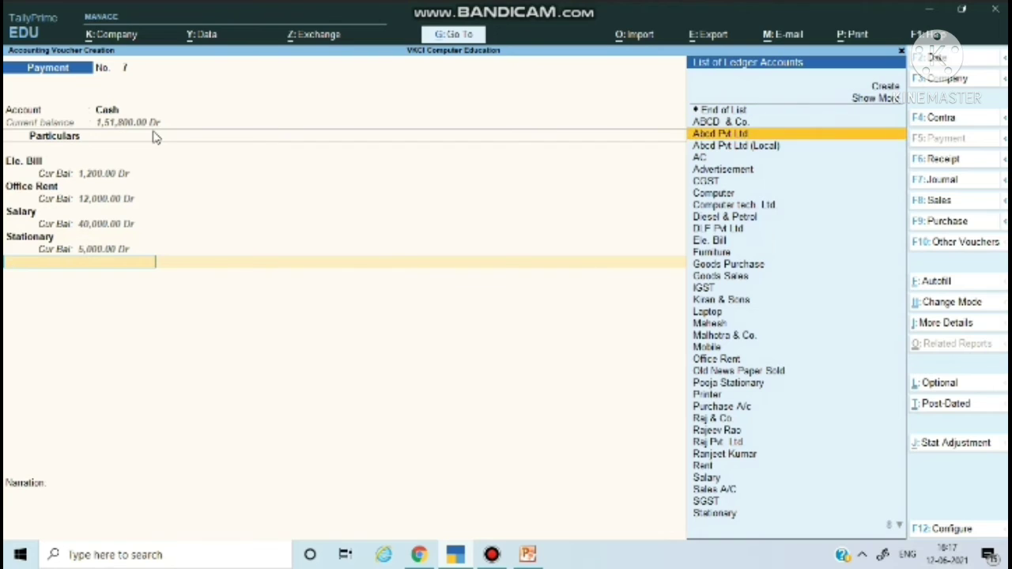
{"action": "key", "text": "Down"}
{"action": "key", "text": "Down"}
{"action": "key", "text": "Down"}
{"action": "key", "text": "Down"}
{"action": "key", "text": "Down"}
{"action": "key", "text": "Down"}
{"action": "key", "text": "Down"}
{"action": "key", "text": "Down"}
{"action": "key", "text": "Down"}
{"action": "key", "text": "Down"}
{"action": "key", "text": "Down"}
{"action": "key", "text": "Down"}
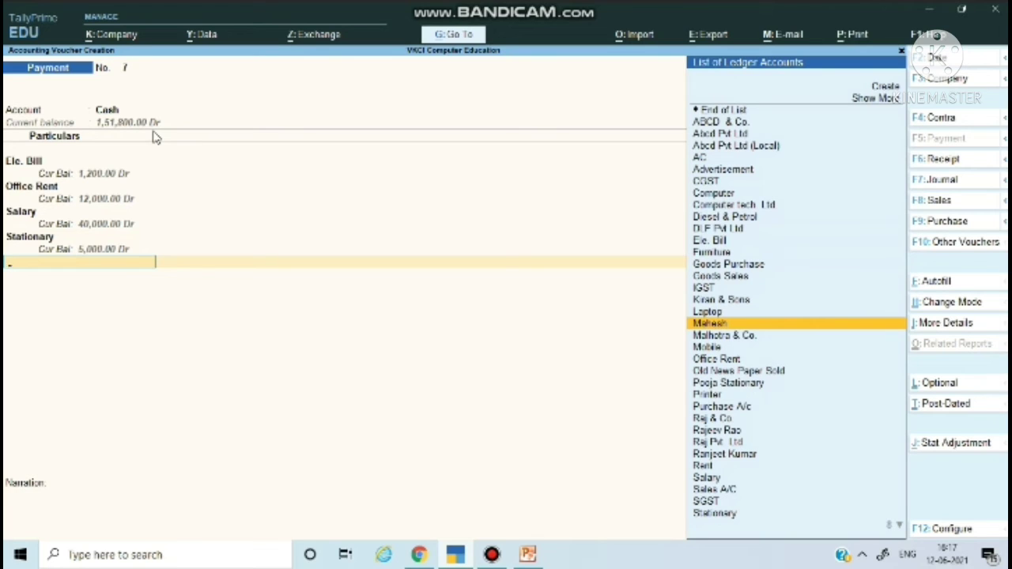
{"action": "key", "text": "Down"}
{"action": "key", "text": "Down"}
{"action": "key", "text": "Down"}
{"action": "key", "text": "Down"}
{"action": "key", "text": "Down"}
{"action": "key", "text": "Down"}
{"action": "key", "text": "Down"}
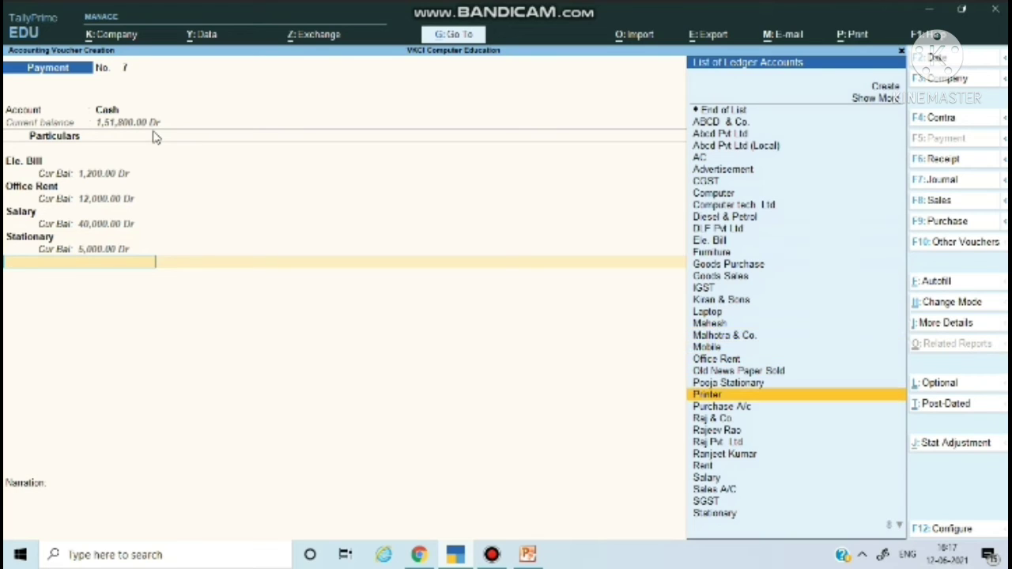
{"action": "key", "text": "Down"}
{"action": "key", "text": "Down"}
{"action": "key", "text": "Down"}
{"action": "key", "text": "Down"}
{"action": "key", "text": "Down"}
{"action": "key", "text": "Down"}
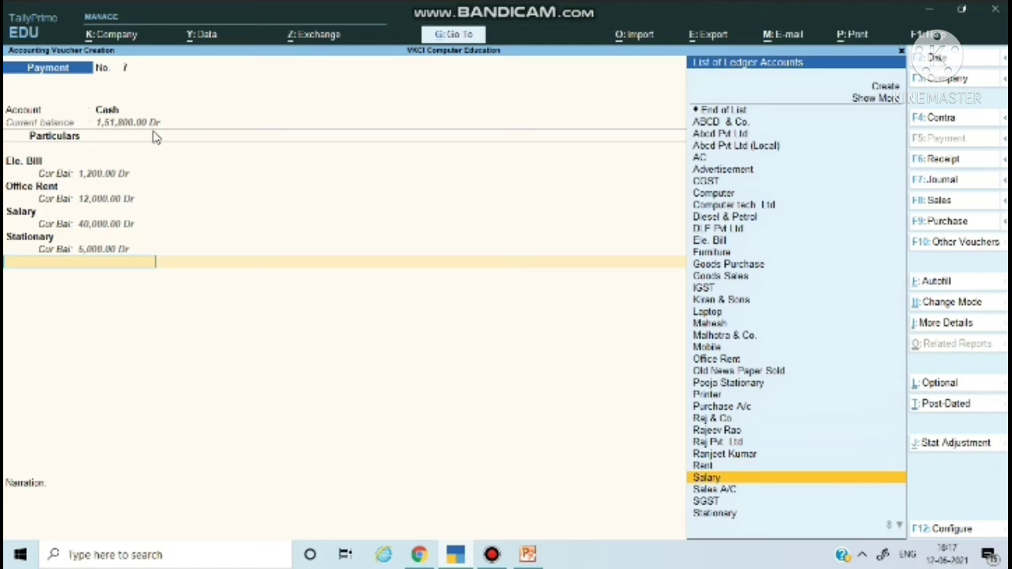
{"action": "key", "text": "Down"}
{"action": "key", "text": "Down"}
{"action": "key", "text": "Down"}
{"action": "key", "text": "Down"}
{"action": "key", "text": "Down"}
{"action": "key", "text": "Down"}
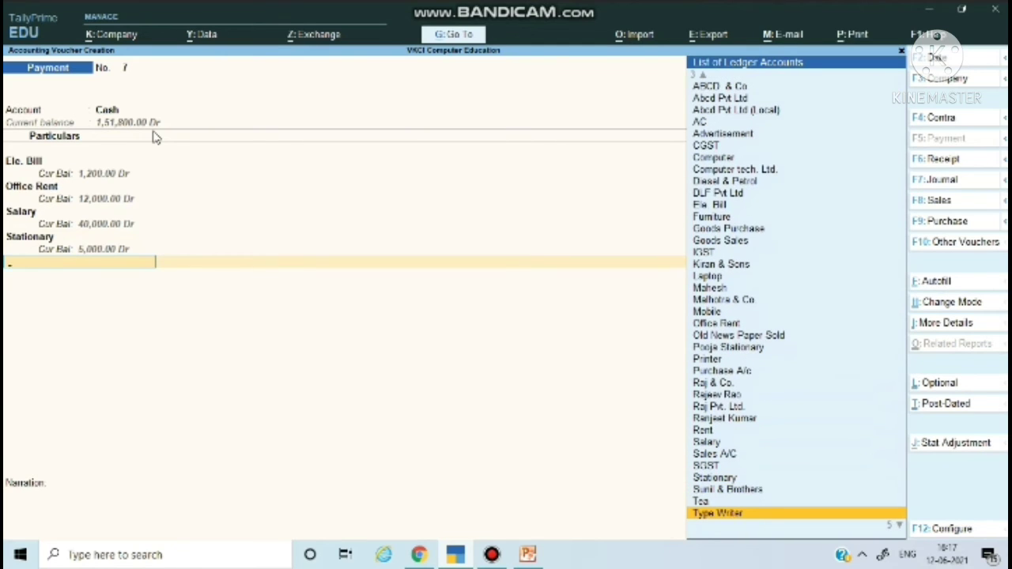
{"action": "key", "text": "Up"}
{"action": "key", "text": "Return"}
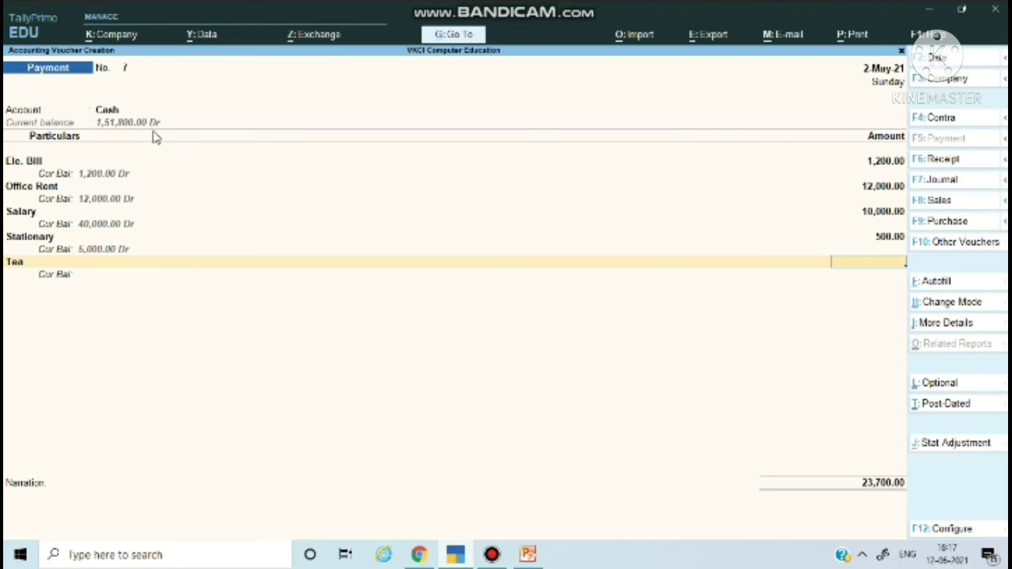
{"action": "type", "text": "3500"}
{"action": "key", "text": "Return"}
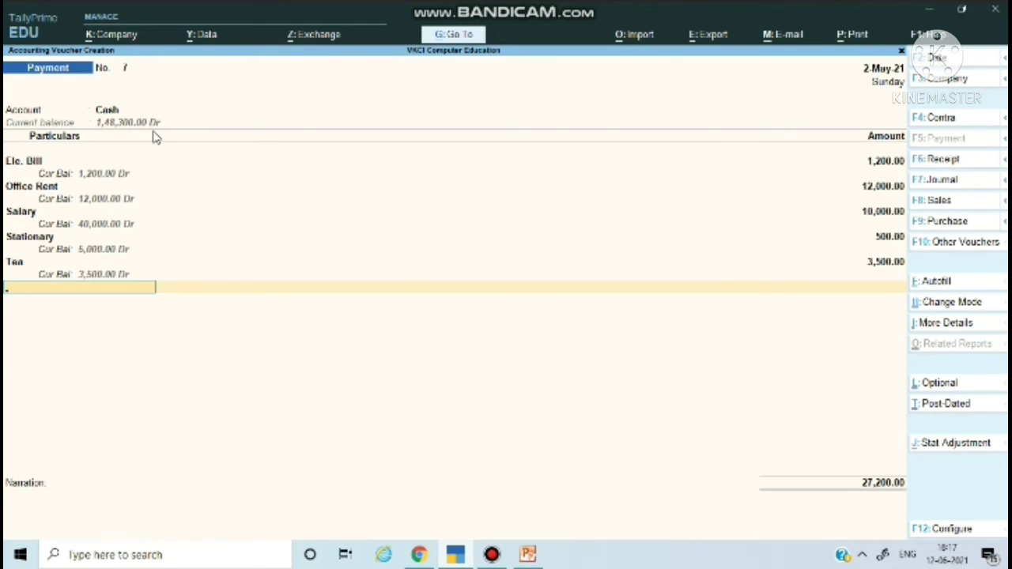
- Add the Water Bill ledger as the sixth payment line with an amount of 1500
{"action": "key", "text": "Down"}
{"action": "key", "text": "Down"}
{"action": "key", "text": "Down"}
{"action": "key", "text": "Down"}
{"action": "key", "text": "Down"}
{"action": "key", "text": "Down"}
{"action": "key", "text": "Down"}
{"action": "key", "text": "Down"}
{"action": "key", "text": "Down"}
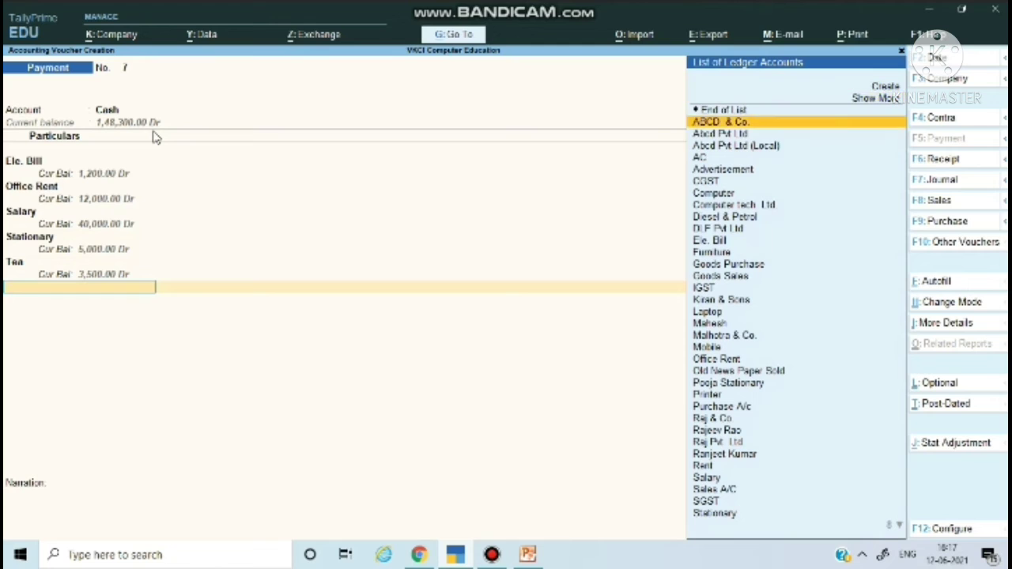
{"action": "key", "text": "Down"}
{"action": "key", "text": "Down"}
{"action": "key", "text": "Down"}
{"action": "key", "text": "Down"}
{"action": "key", "text": "Down"}
{"action": "key", "text": "Down"}
{"action": "key", "text": "Down"}
{"action": "key", "text": "Down"}
{"action": "key", "text": "Down"}
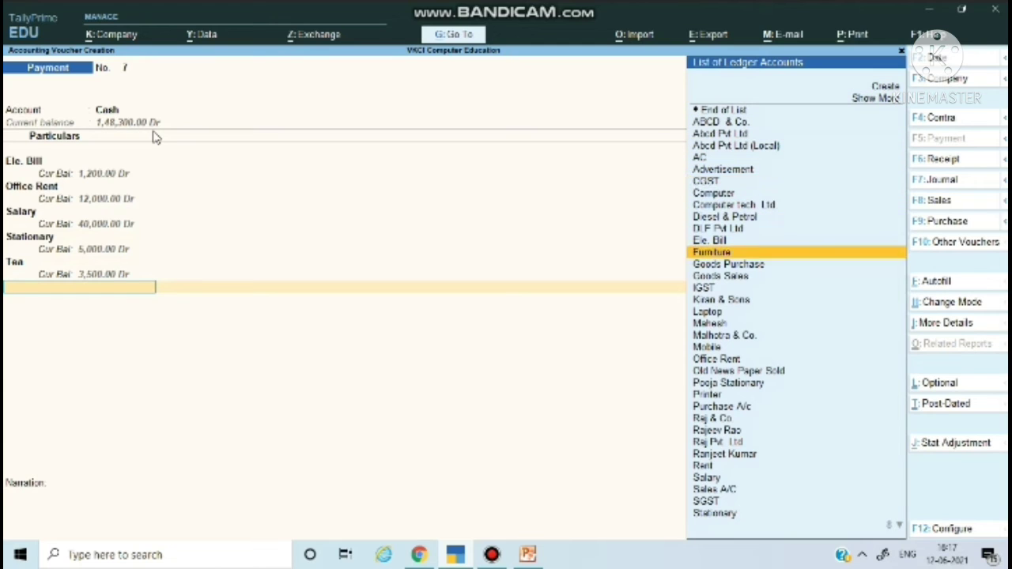
{"action": "key", "text": "Down"}
{"action": "key", "text": "Down"}
{"action": "key", "text": "Down"}
{"action": "key", "text": "Down"}
{"action": "key", "text": "Down"}
{"action": "key", "text": "Down"}
{"action": "key", "text": "Down"}
{"action": "key", "text": "Down"}
{"action": "key", "text": "Down"}
{"action": "key", "text": "Down"}
{"action": "key", "text": "Down"}
{"action": "key", "text": "Down"}
{"action": "key", "text": "Down"}
{"action": "key", "text": "Down"}
{"action": "key", "text": "Down"}
{"action": "key", "text": "Down"}
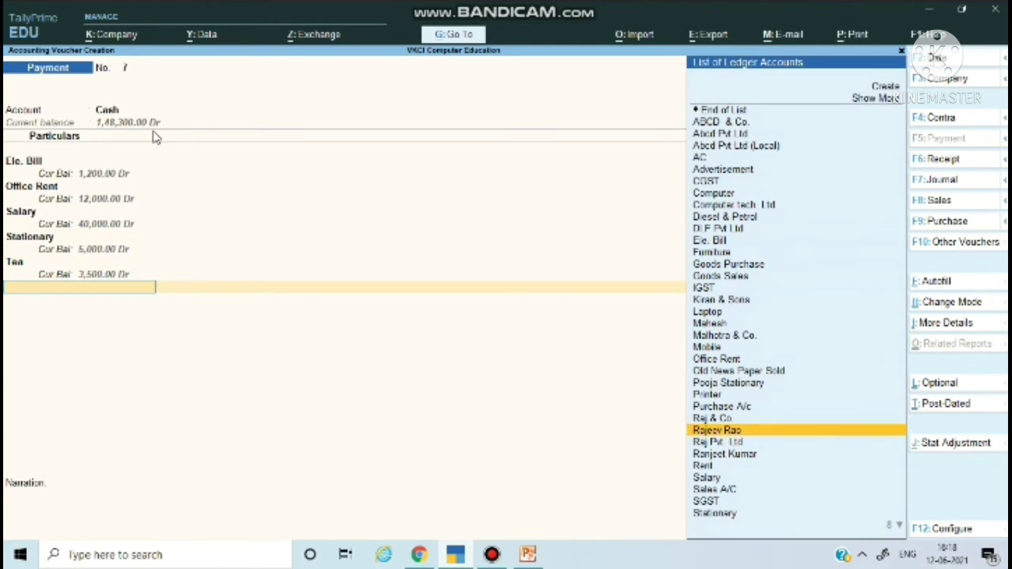
{"action": "key", "text": "Down"}
{"action": "key", "text": "Down"}
{"action": "key", "text": "Down"}
{"action": "key", "text": "Down"}
{"action": "key", "text": "Down"}
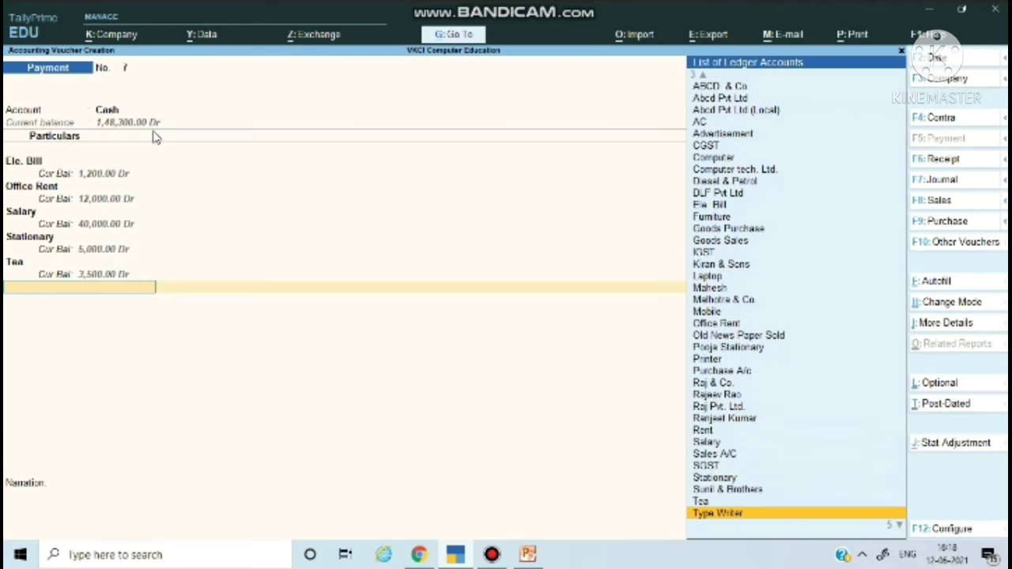
{"action": "key", "text": "Down"}
{"action": "key", "text": "Down"}
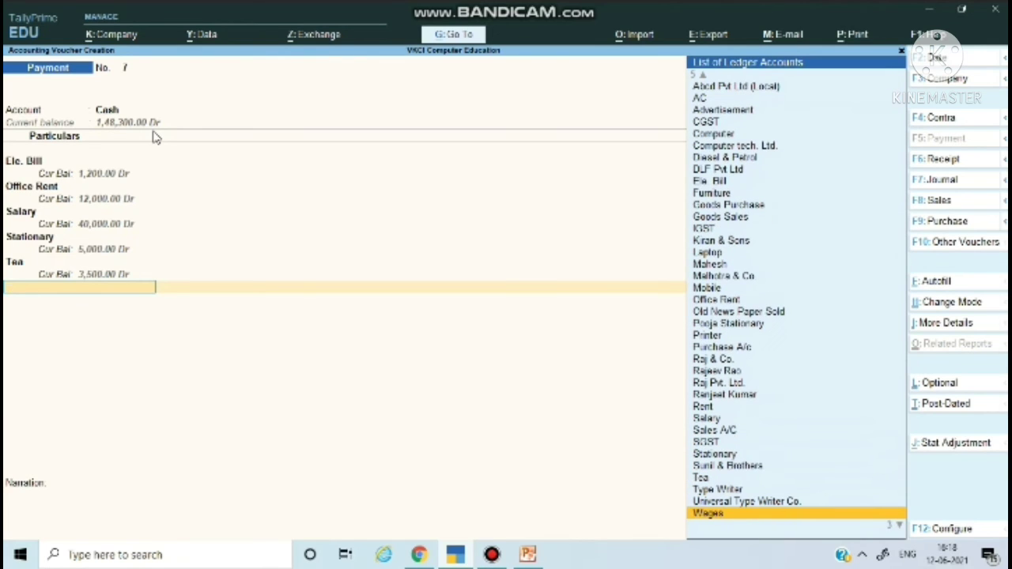
{"action": "key", "text": "Down"}
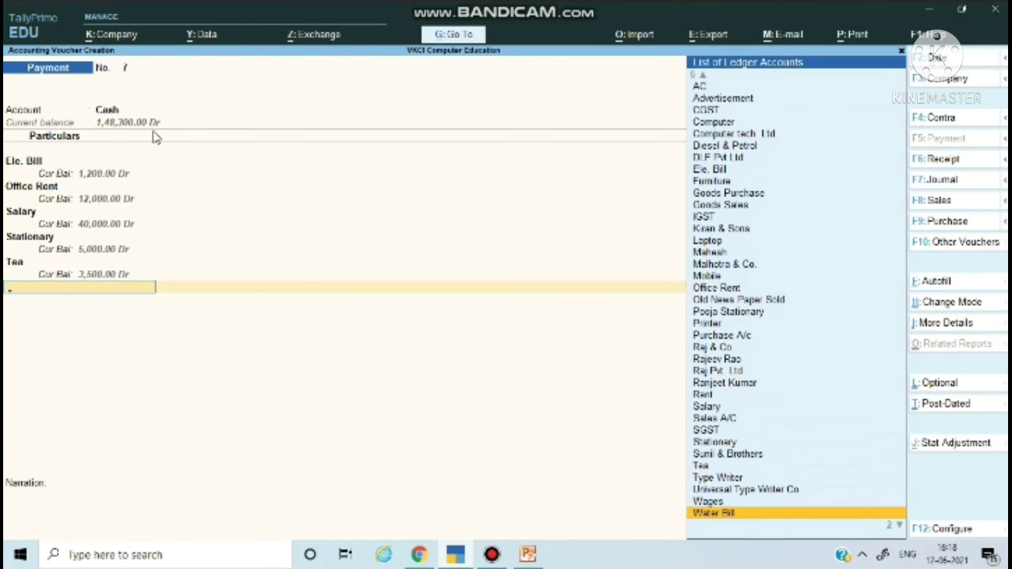
{"action": "key", "text": "Return"}
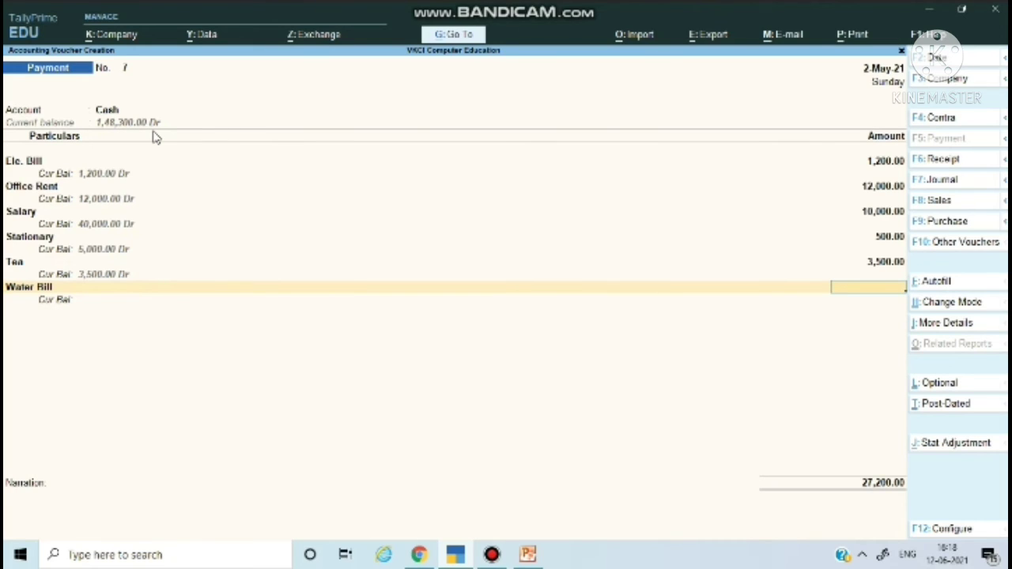
{"action": "type", "text": "15000"}
{"action": "key", "text": "BackSpace"}
{"action": "key", "text": "Return"}
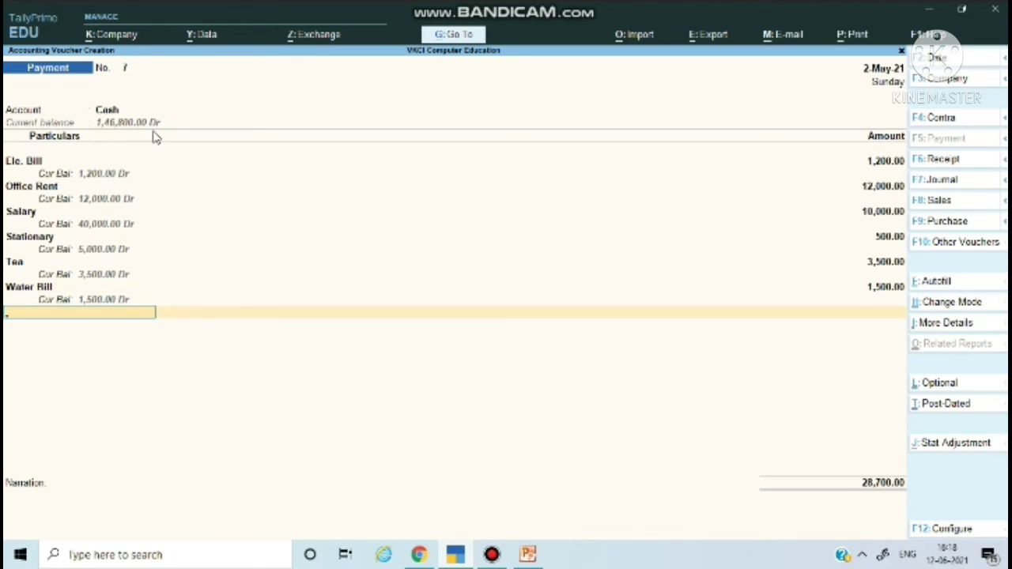
- Finish the particulars list, enter the narration "being all expenses paid" and save the payment voucher
{"action": "mouse_move", "coordinate": [507, 21]}
{"action": "key", "text": "Return"}
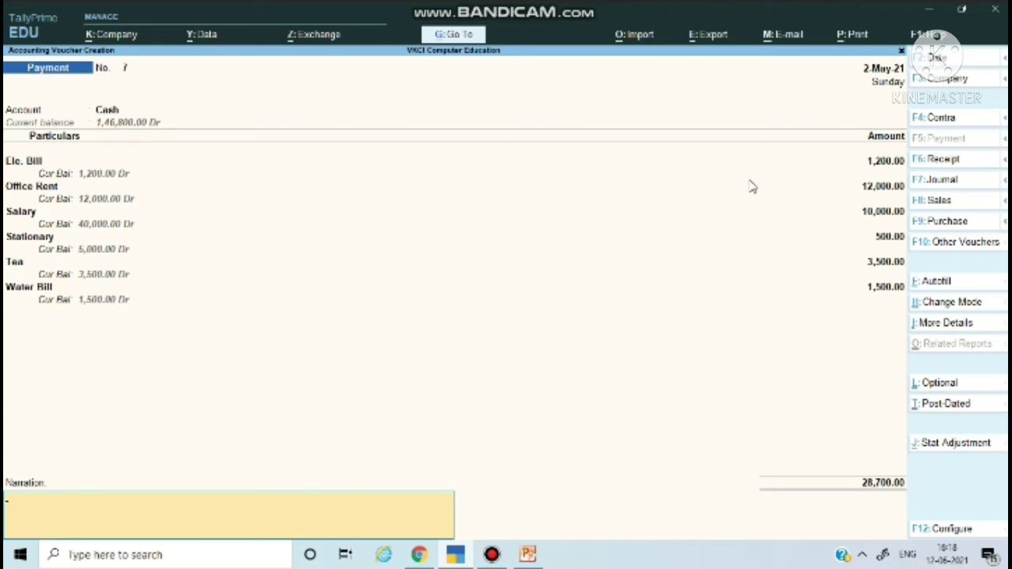
{"action": "type", "text": "being all expenses paid"}
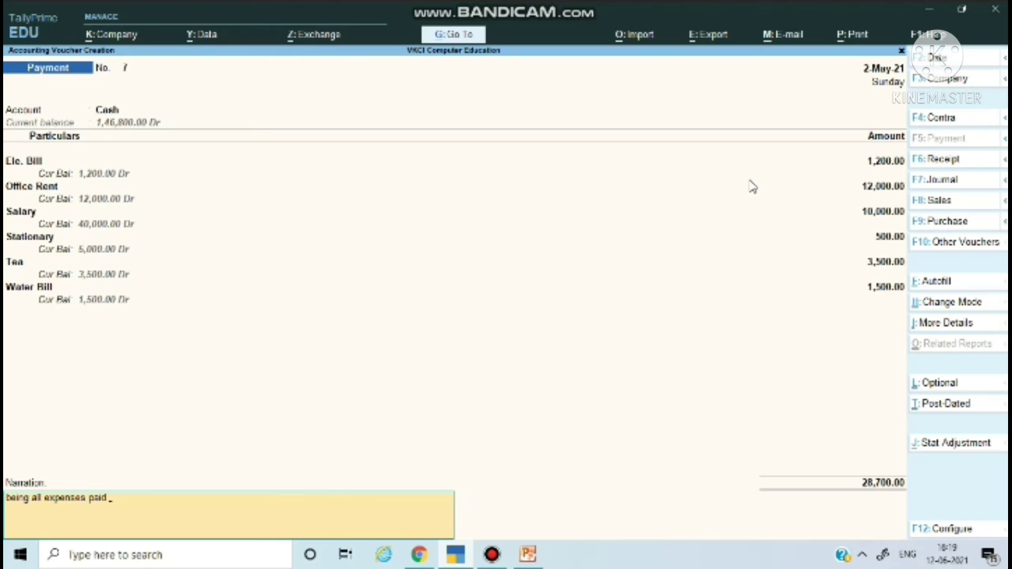
{"action": "key", "text": "Return"}
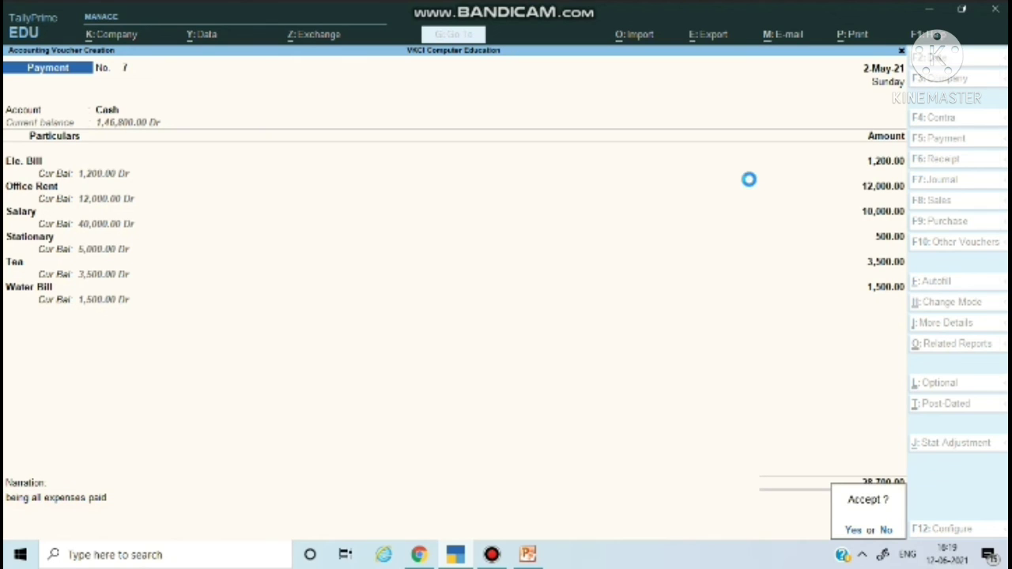
{"action": "key", "text": "Return"}
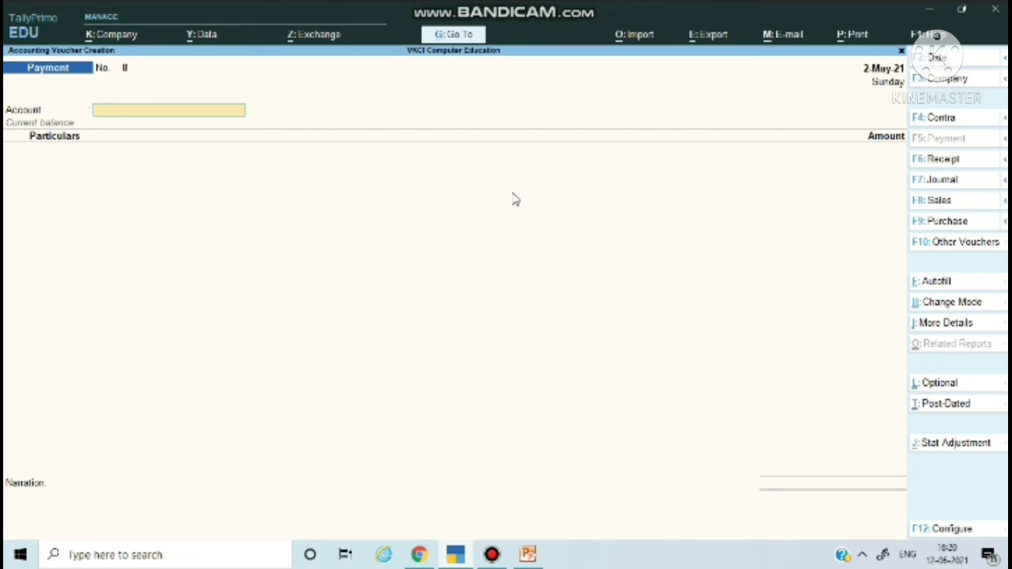
- Leave voucher creation, go to the Day Book and open the Ele. Bill payment voucher dated 2-May-21
{"action": "key", "text": "Escape"}
{"action": "key", "text": "Escape"}
{"action": "key", "text": "Escape"}
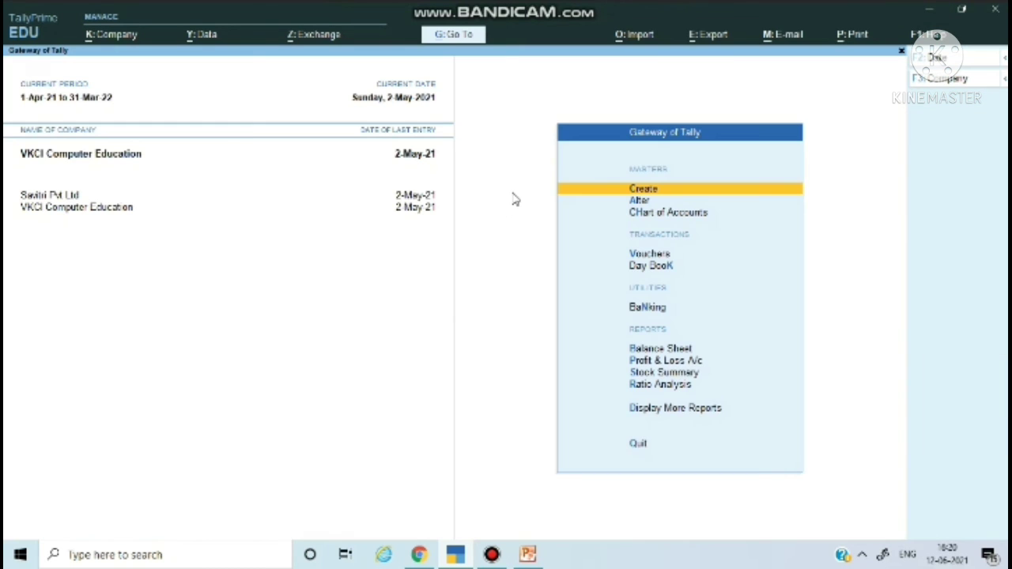
{"action": "key", "text": "Down"}
{"action": "key", "text": "Down"}
{"action": "key", "text": "Down"}
{"action": "key", "text": "Down"}
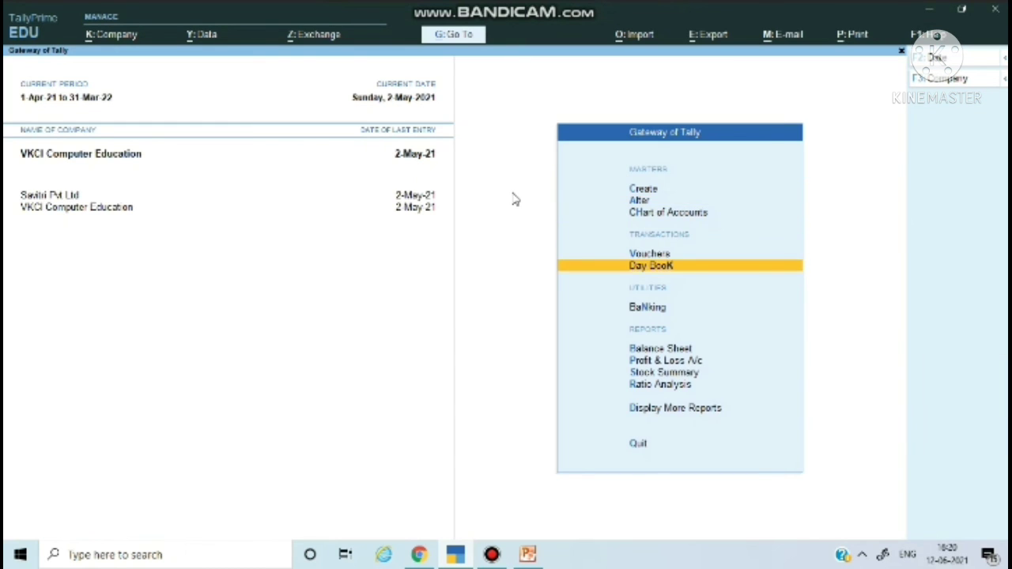
{"action": "key", "text": "Return"}
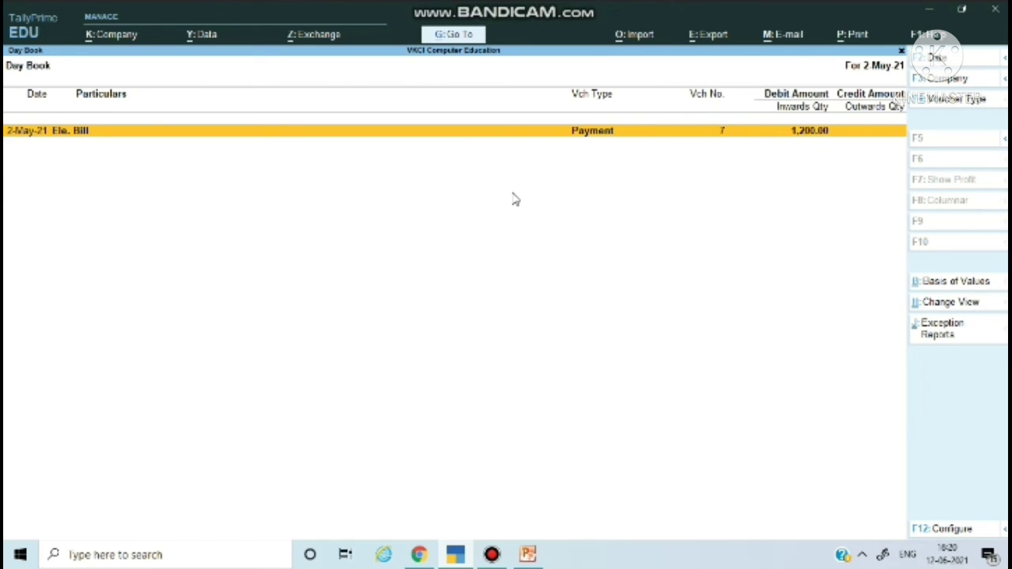
{"action": "key", "text": "Return"}
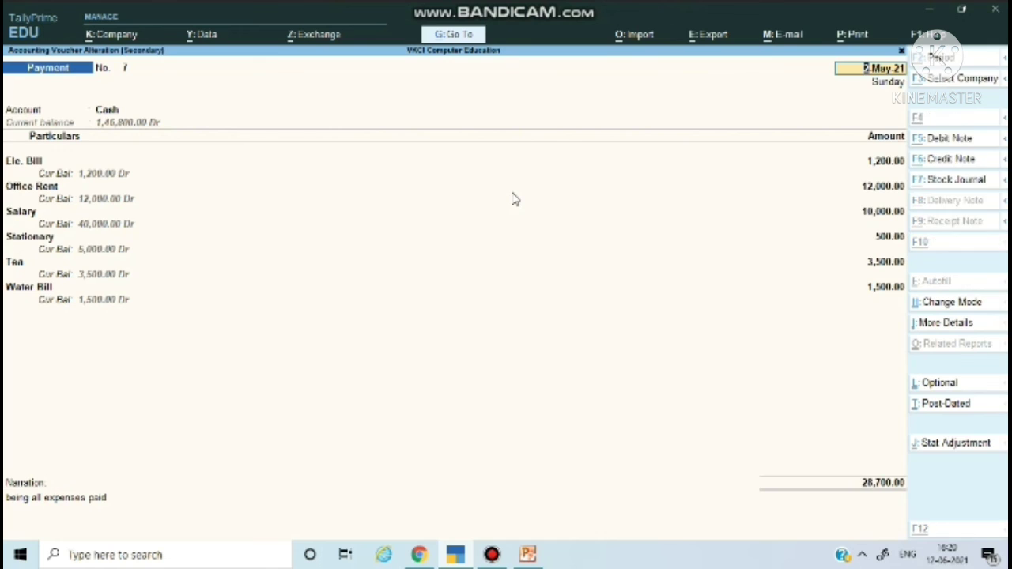
- Show the print preview of the current payment voucher and zoom in on it
{"action": "key", "text": "alt+p"}
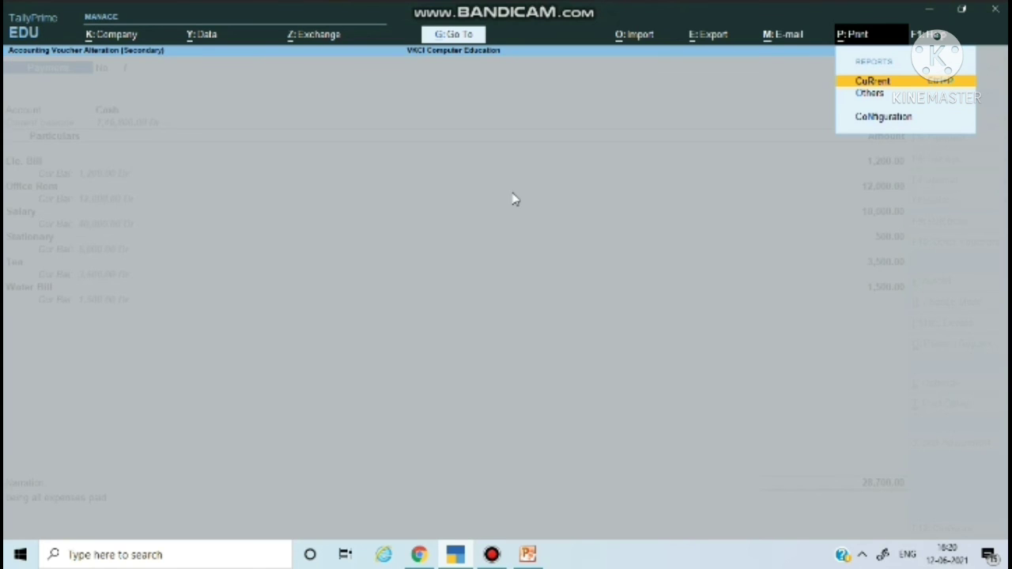
{"action": "key", "text": "Return"}
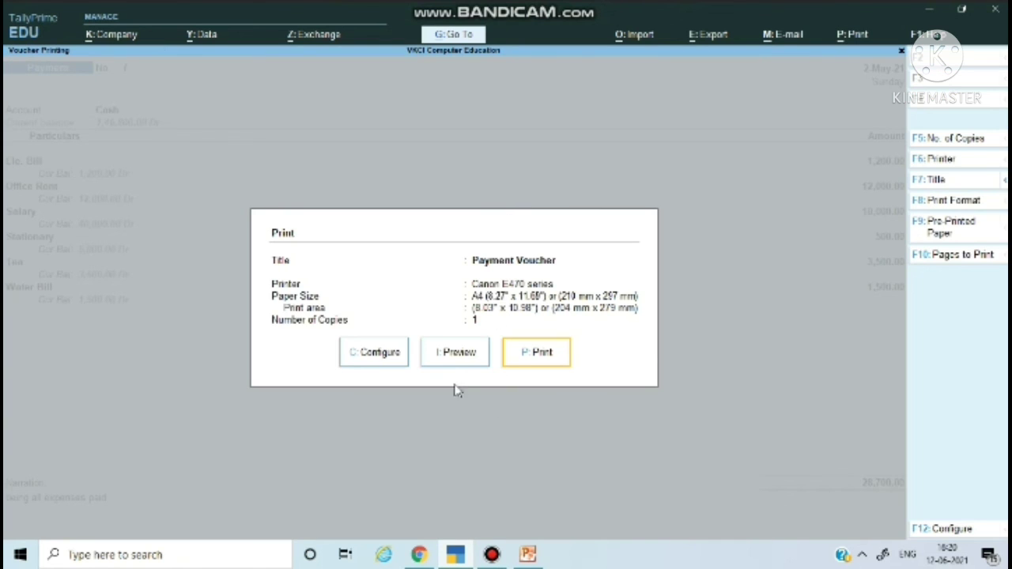
{"action": "left_click", "coordinate": [454, 357]}
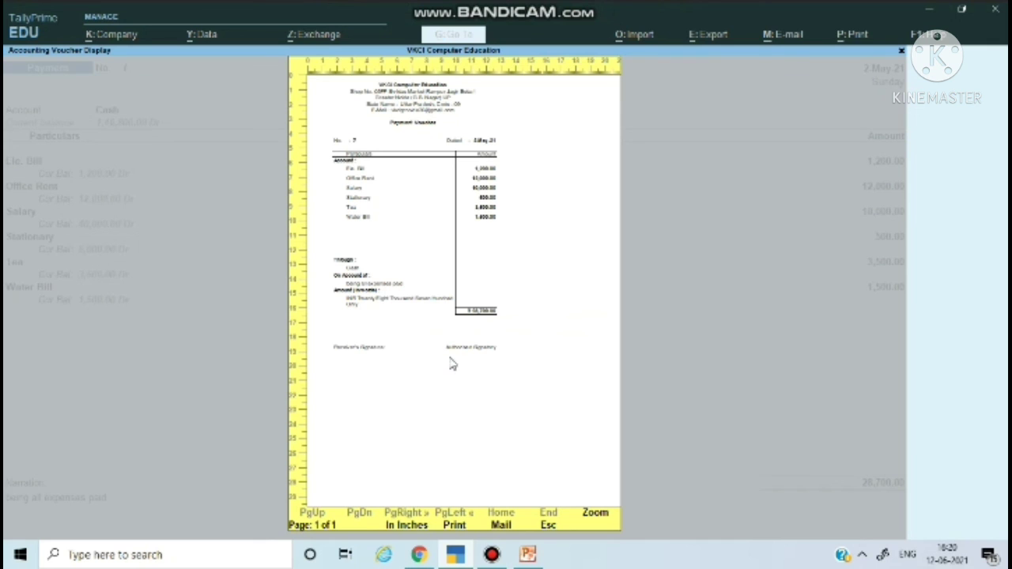
{"action": "left_click", "coordinate": [601, 523]}
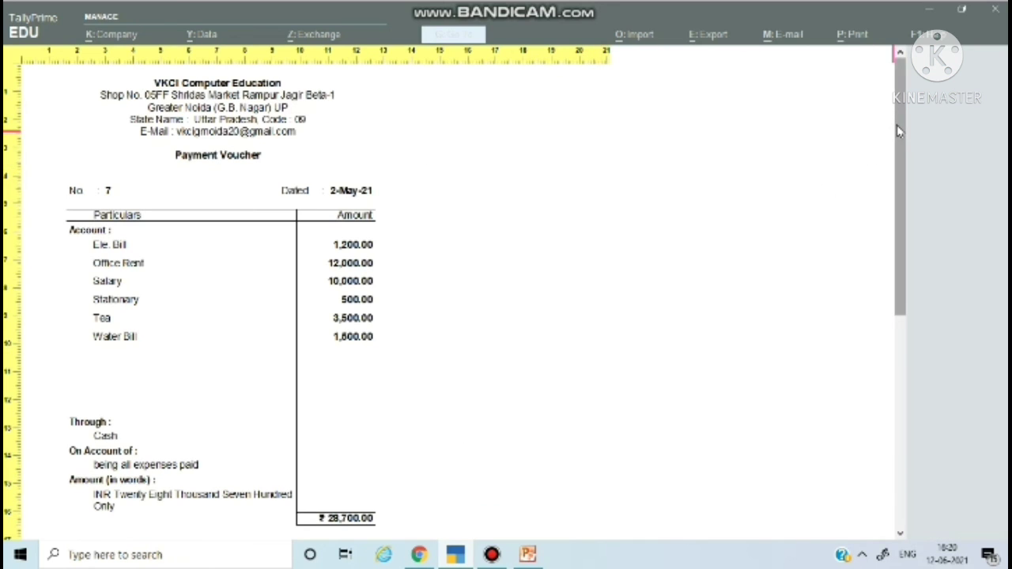
- Examine the previewed payment voucher from the company header down to the signature lines
{"action": "left_click_drag", "start_coordinate": [898, 130], "coordinate": [909, 313]}
{"action": "left_click_drag", "start_coordinate": [900, 245], "coordinate": [892, 79]}
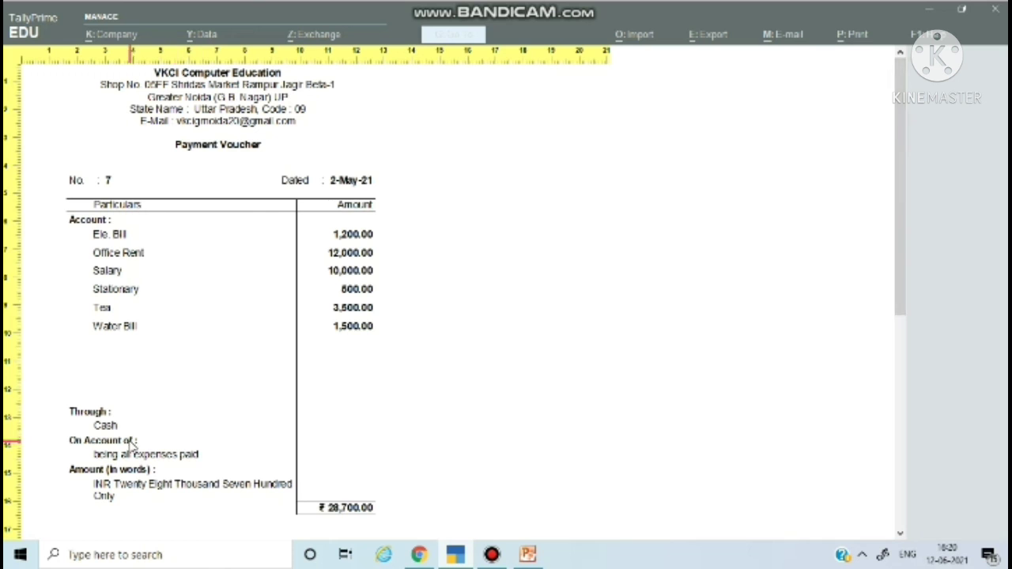
{"action": "mouse_move", "coordinate": [905, 125]}
{"action": "left_mouse_down"}
{"action": "mouse_move", "coordinate": [906, 274]}
{"action": "mouse_move", "coordinate": [892, 133]}
{"action": "left_mouse_up"}
{"action": "scroll", "coordinate": [892, 132], "scroll_direction": "down", "scroll_amount": 2}
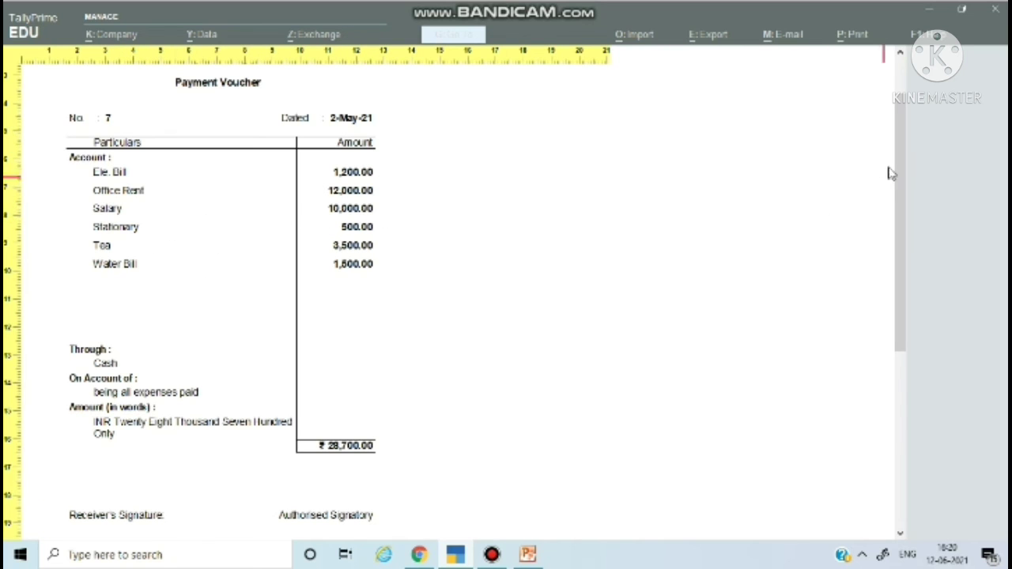
{"action": "left_click_drag", "start_coordinate": [898, 163], "coordinate": [883, 100]}
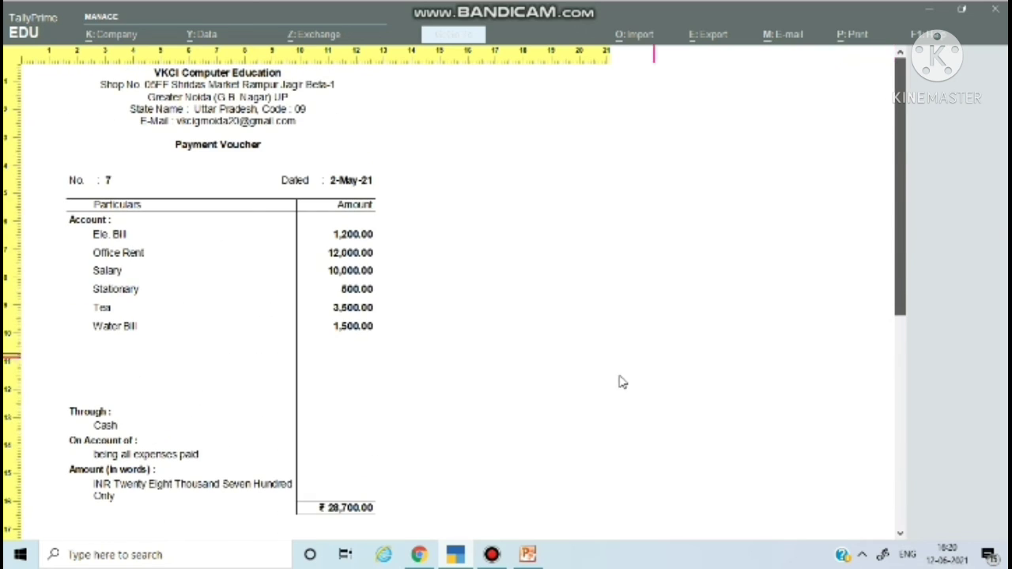
{"action": "mouse_move", "coordinate": [901, 134]}
{"action": "left_mouse_down"}
{"action": "mouse_move", "coordinate": [922, 293]}
{"action": "mouse_move", "coordinate": [902, 123]}
{"action": "left_mouse_up"}
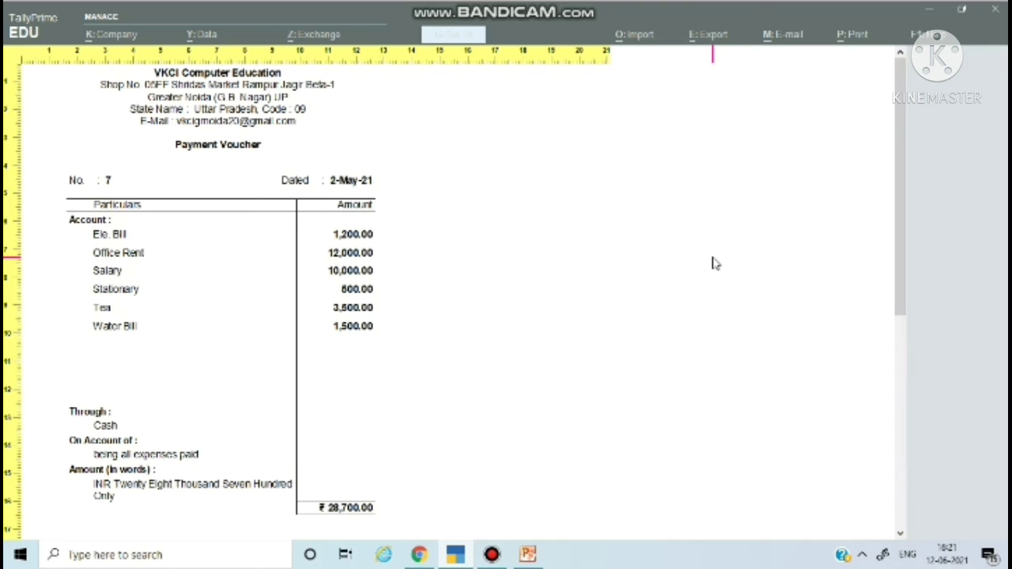
{"action": "mouse_move", "coordinate": [445, 6]}
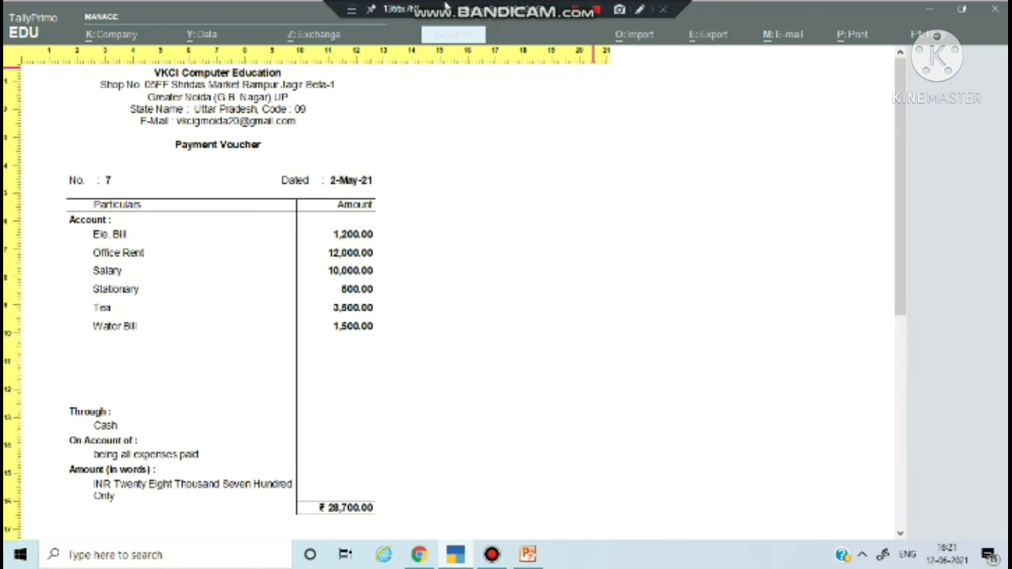